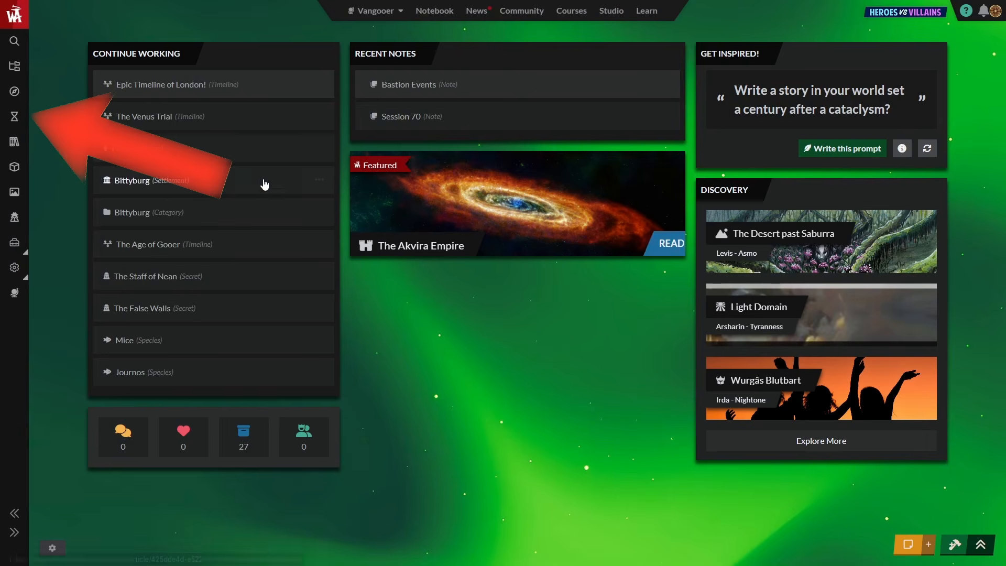
Create a new timeline titled "Epic Timeline of London!" without choosing a folder, and dismiss its introductory guide.
click(15, 117)
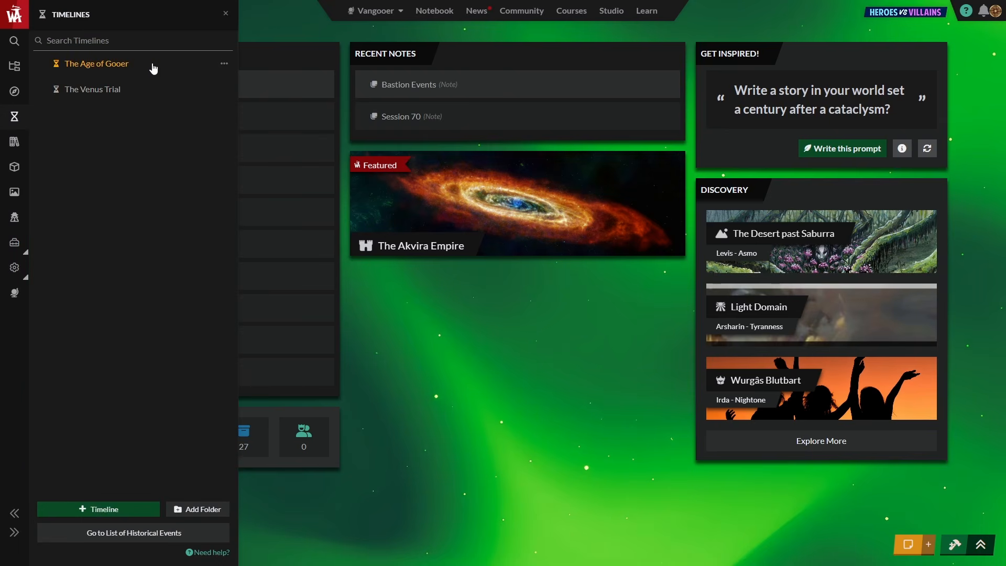
click(224, 66)
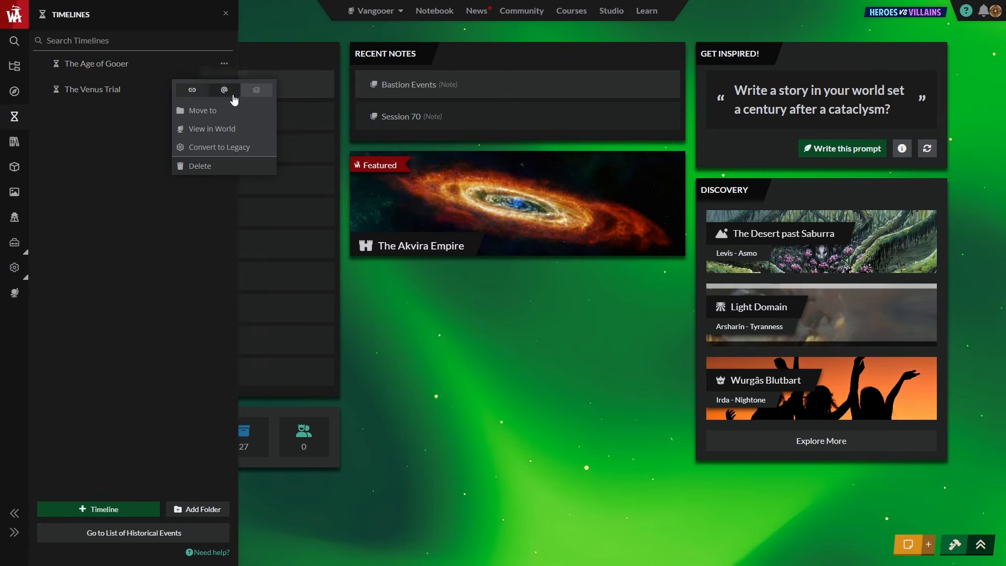
click(201, 234)
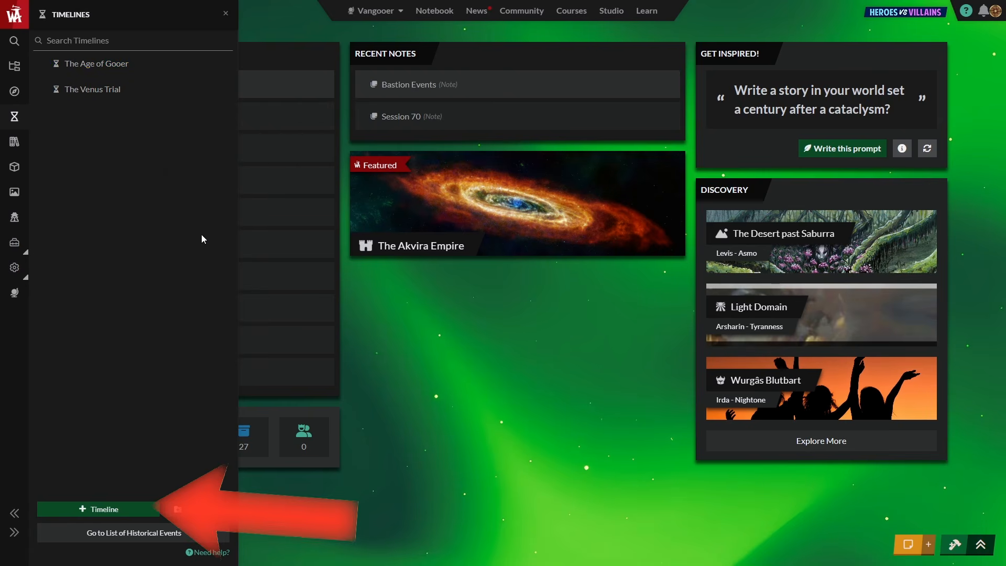
click(147, 506)
text(Ep)
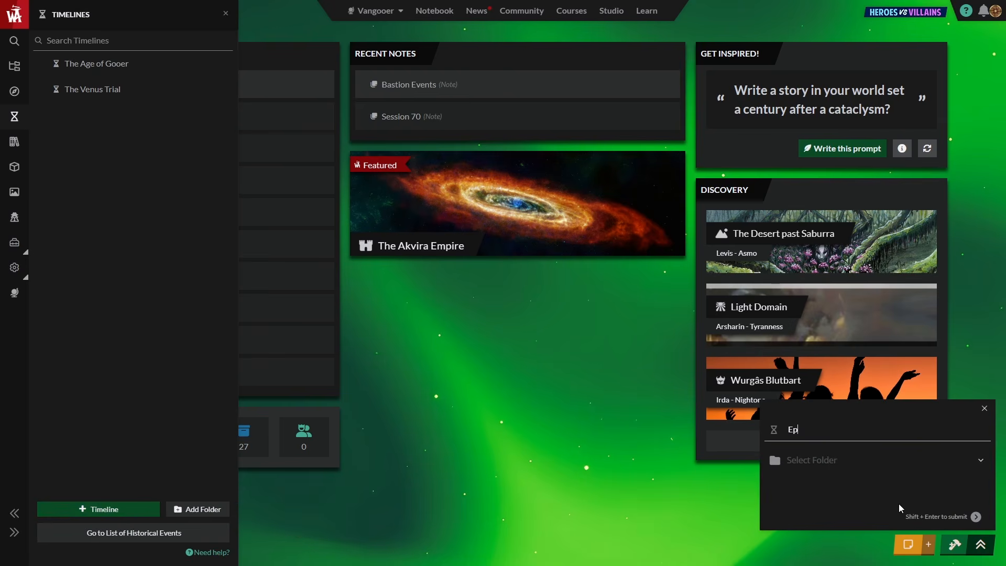
text(ic Timeline of London!)
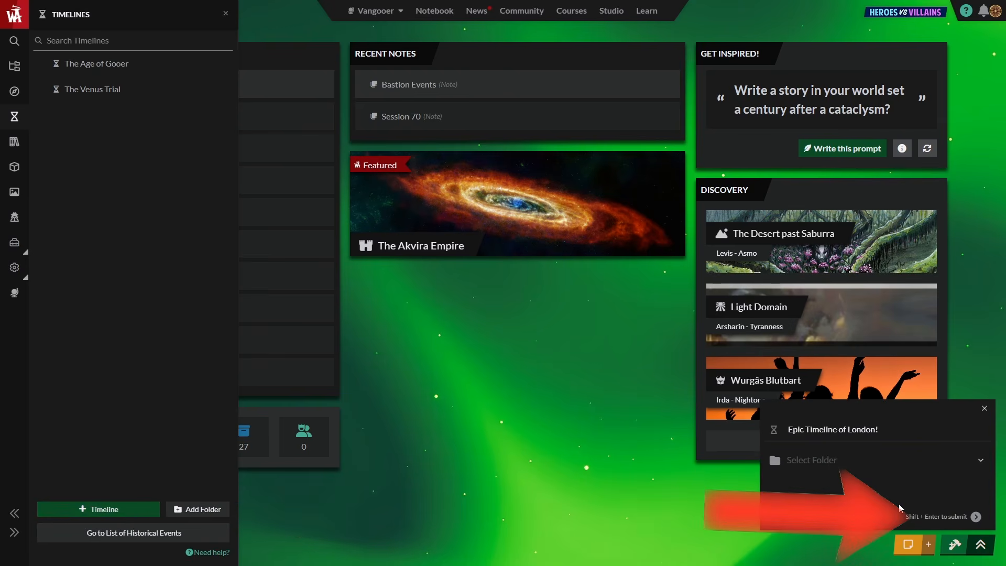
key(shift+Return)
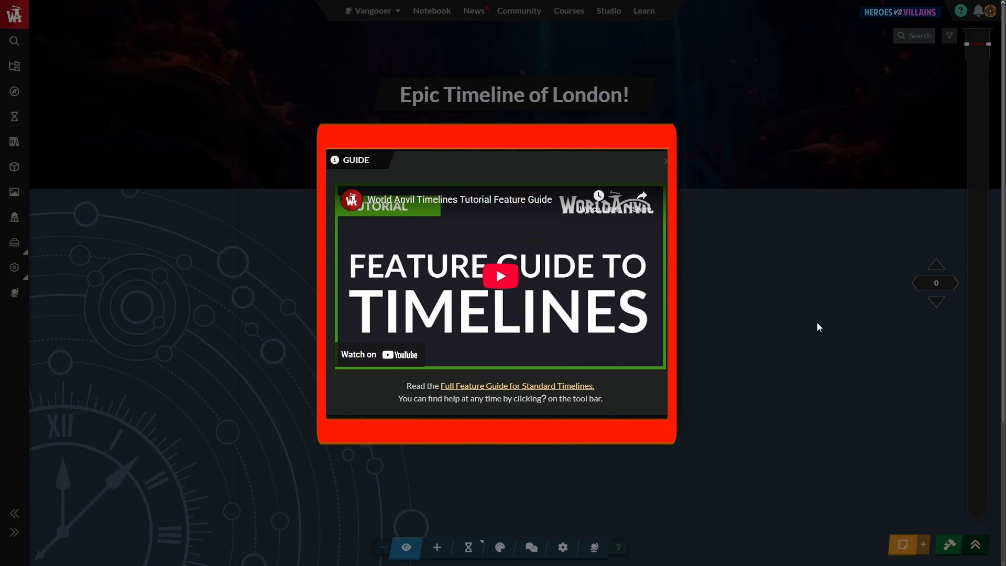
click(675, 168)
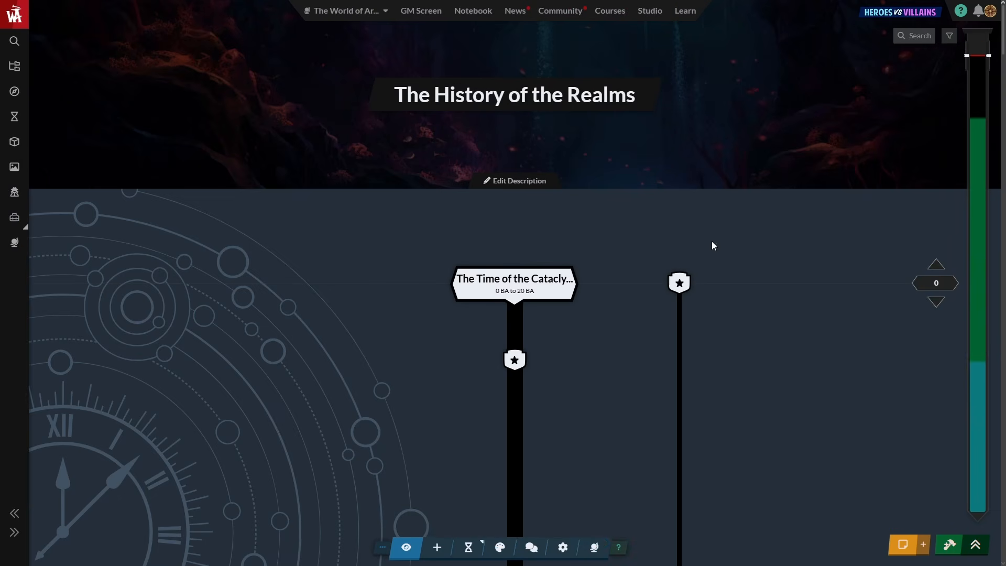
Add "full of lore" to the end of The History of the Realms timeline's description and close its editor.
click(521, 181)
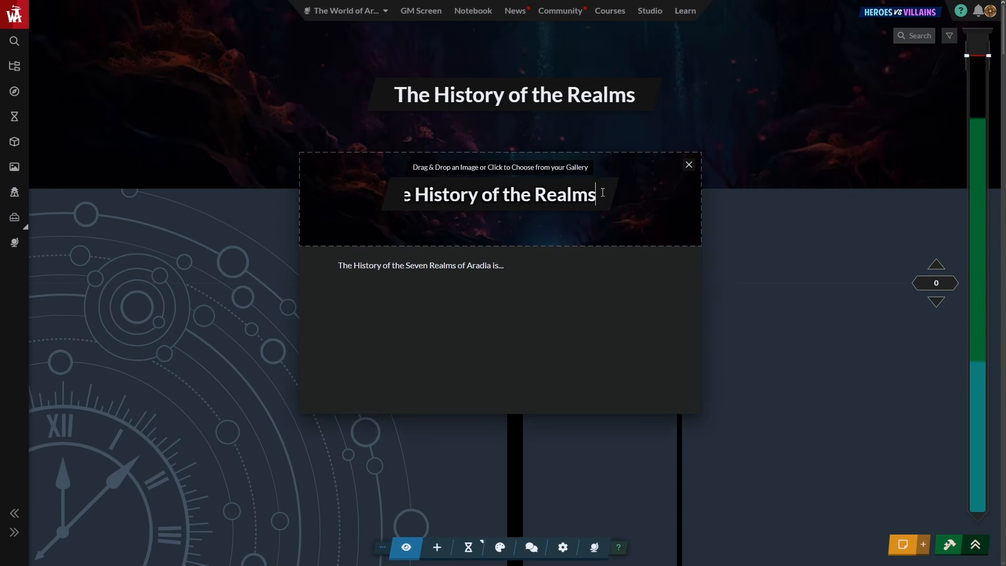
click(563, 273)
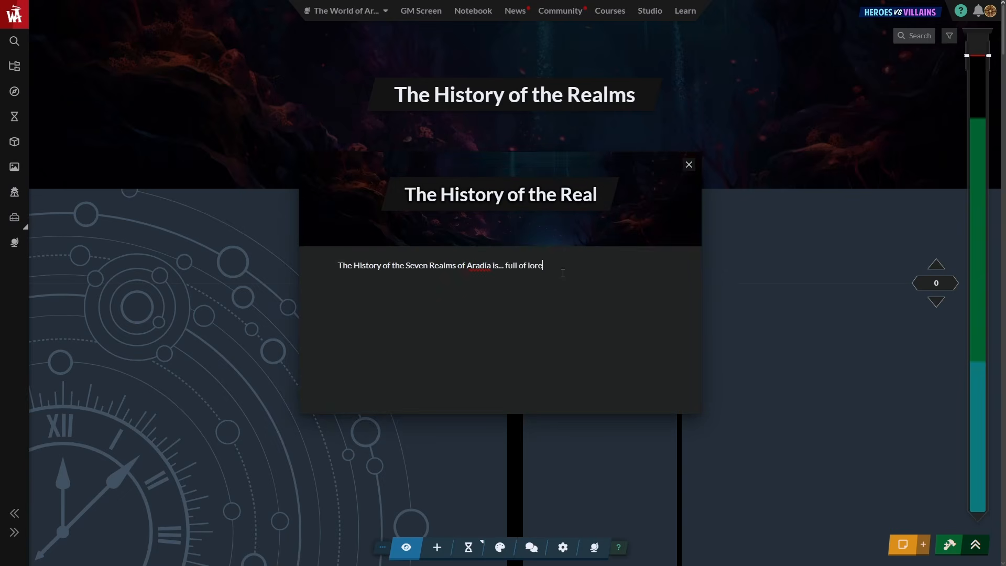
click(689, 165)
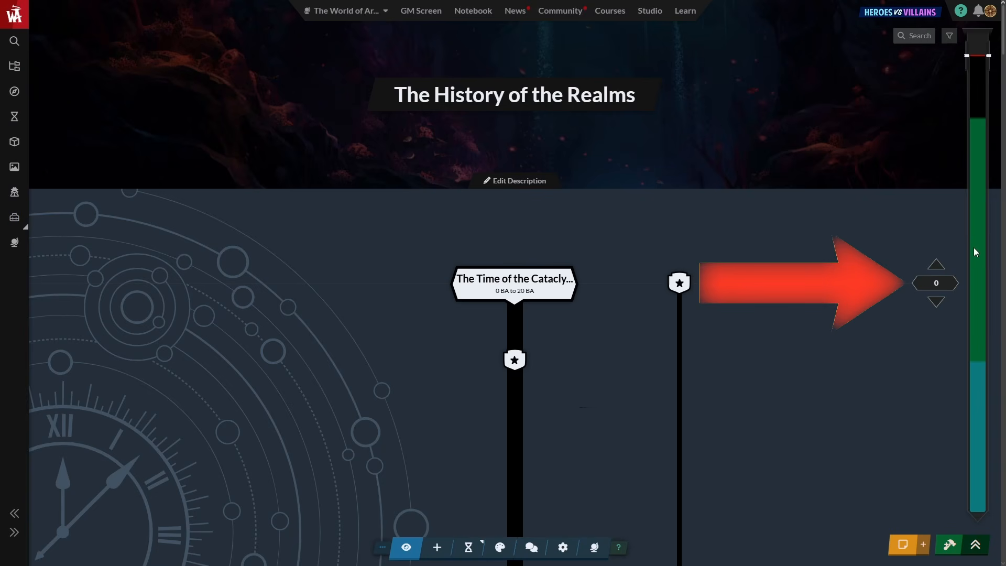
Move along the timeline to about year 57 and step back and forth between its neighbouring events.
drag(977, 294, 982, 229)
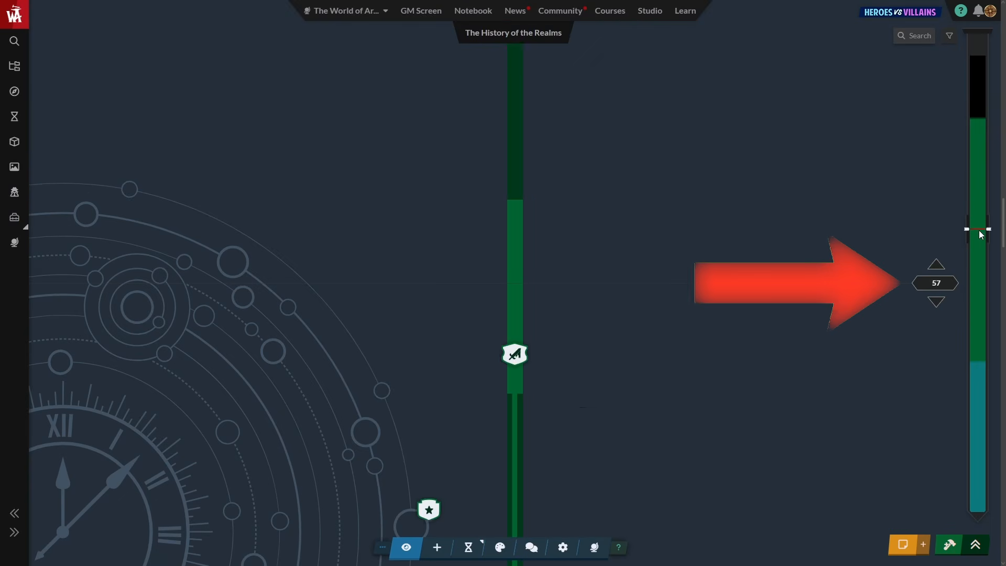
click(939, 265)
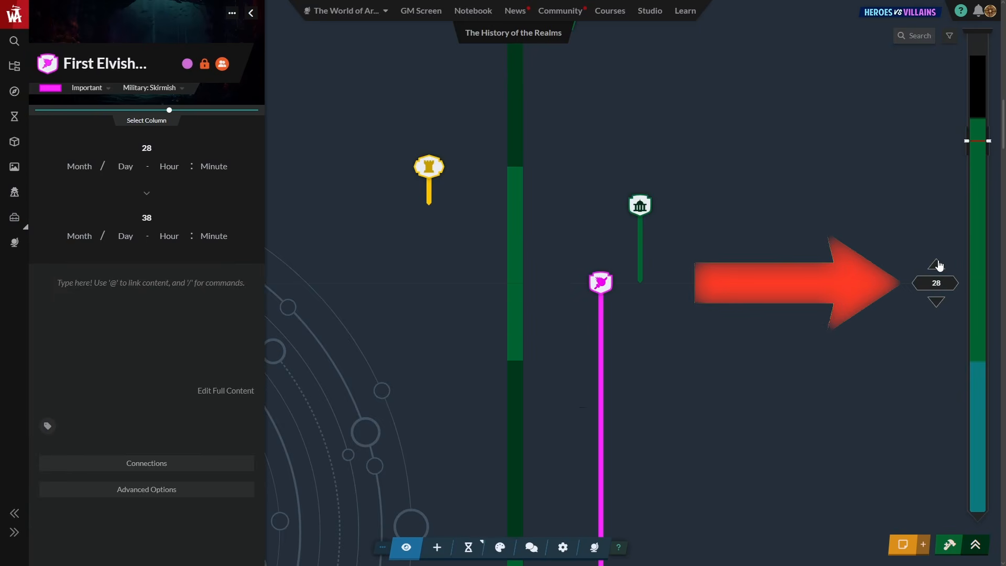
click(939, 265)
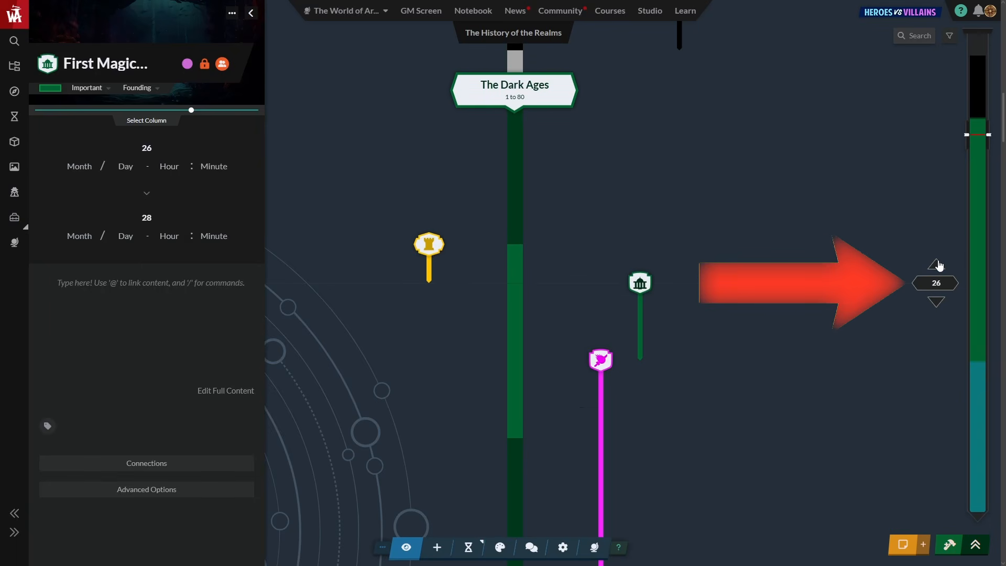
click(935, 302)
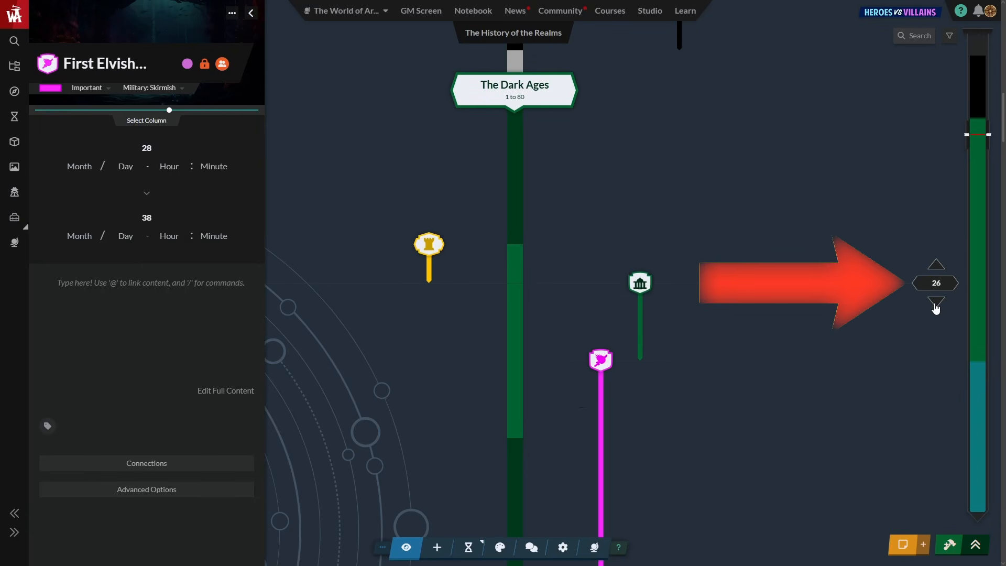
click(935, 268)
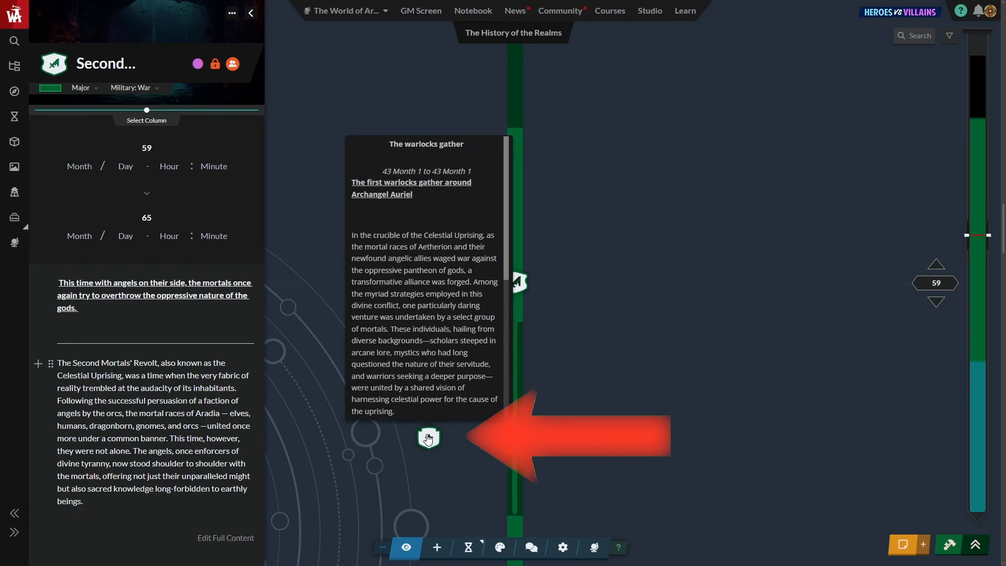
Open the event "The warlocks gather" and read through its preview text.
click(428, 437)
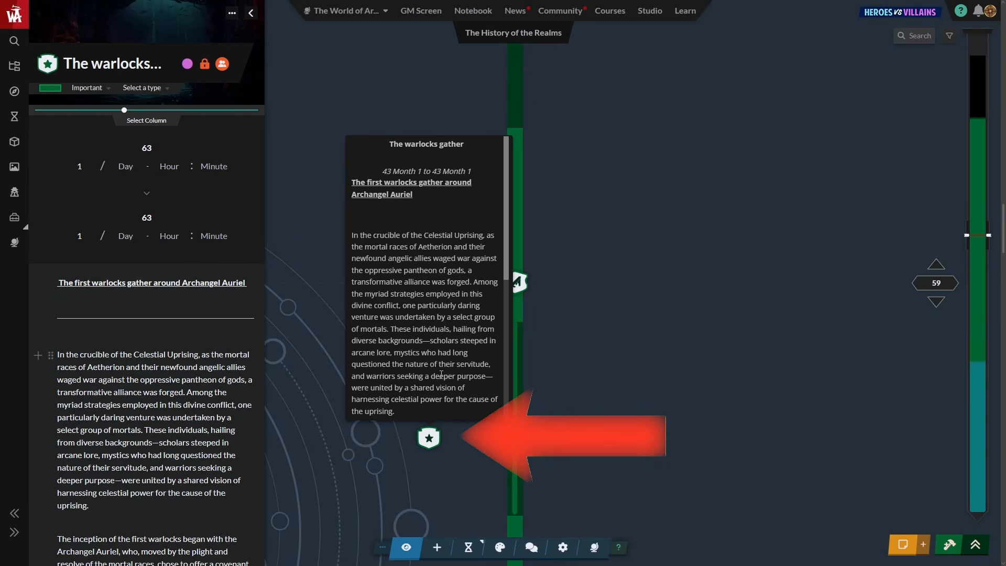
scroll(441, 344, down, 4)
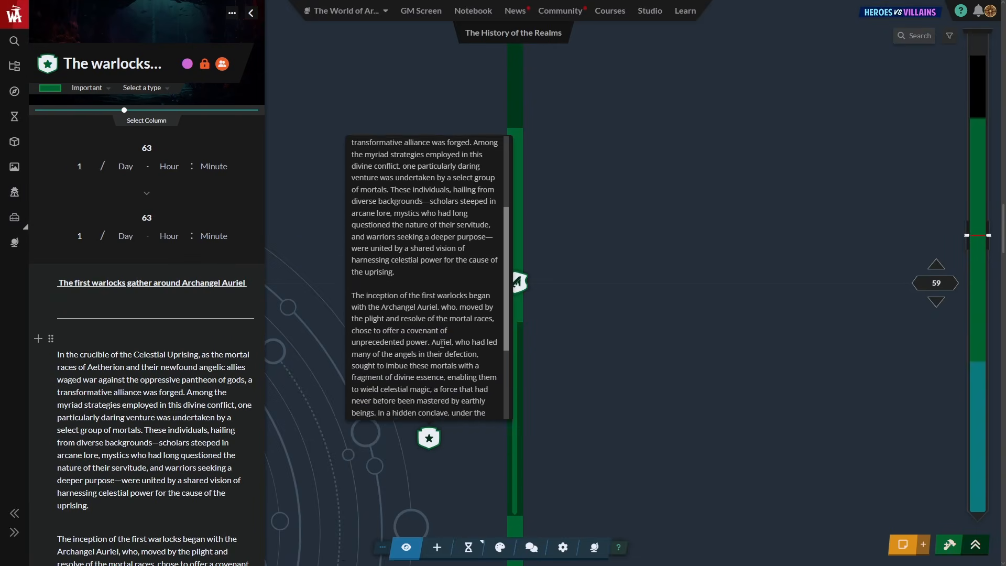
scroll(509, 376, down, 1)
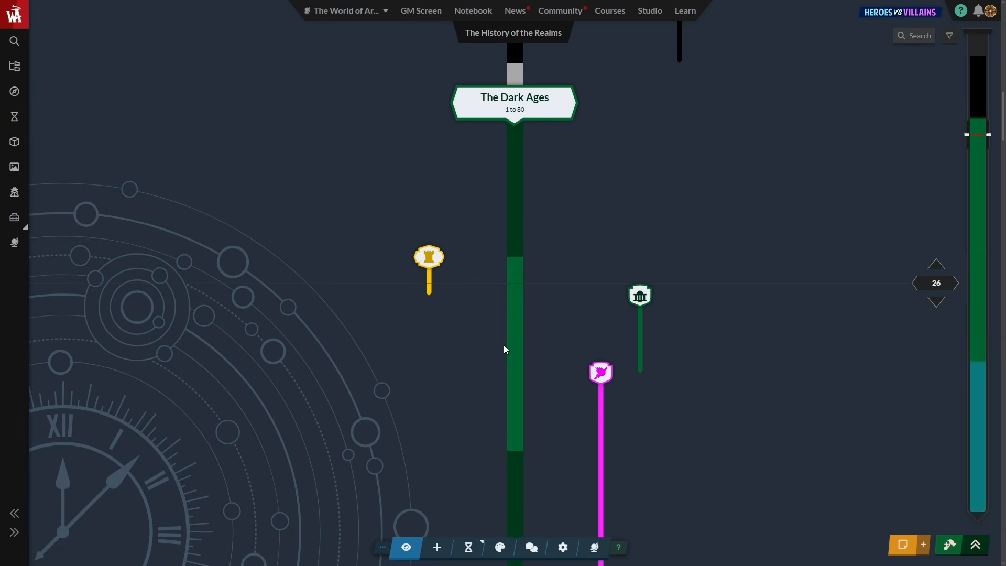
Look over the world's additional tools and view the "Invention of the Wheel" event on the timeline.
click(18, 222)
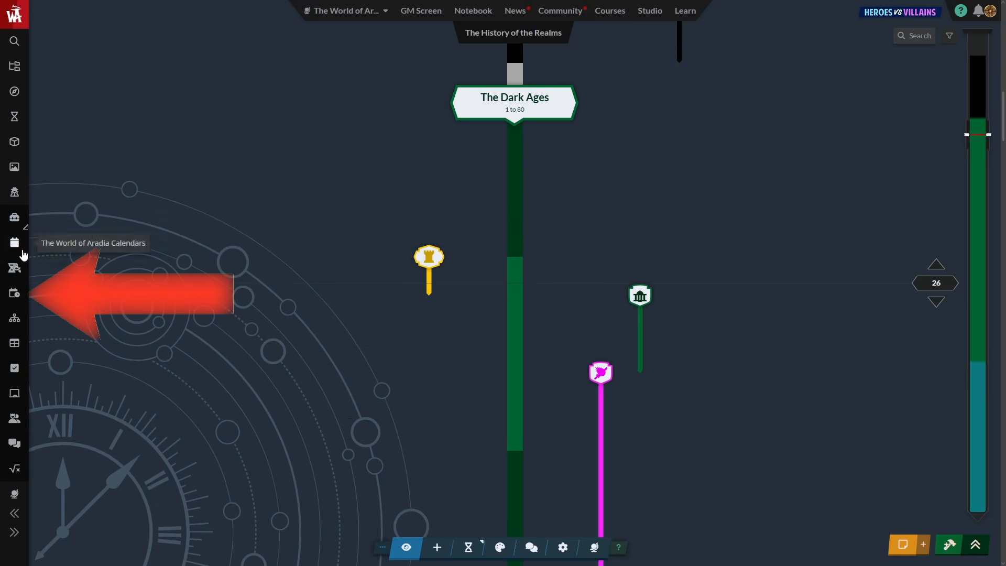
click(15, 303)
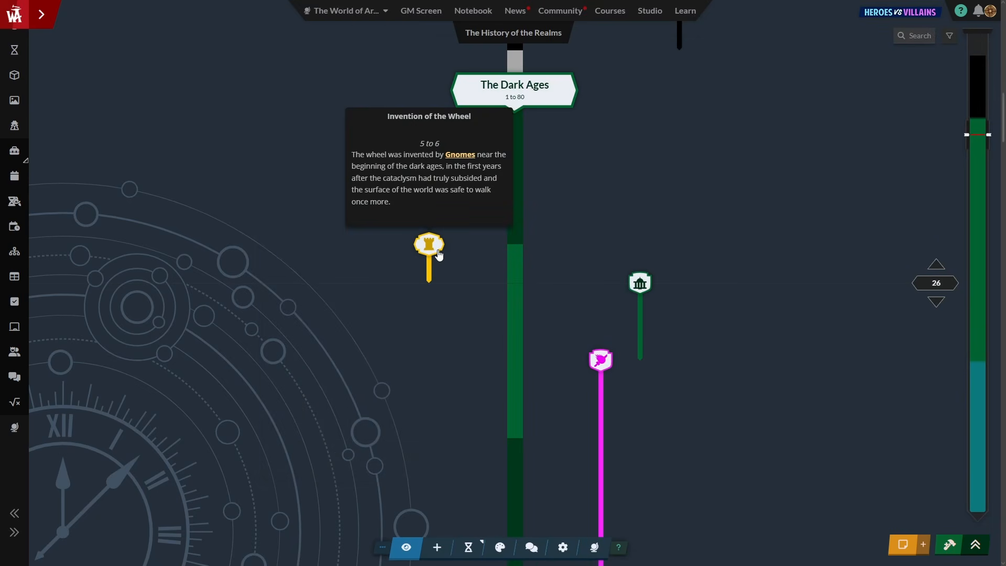
click(439, 255)
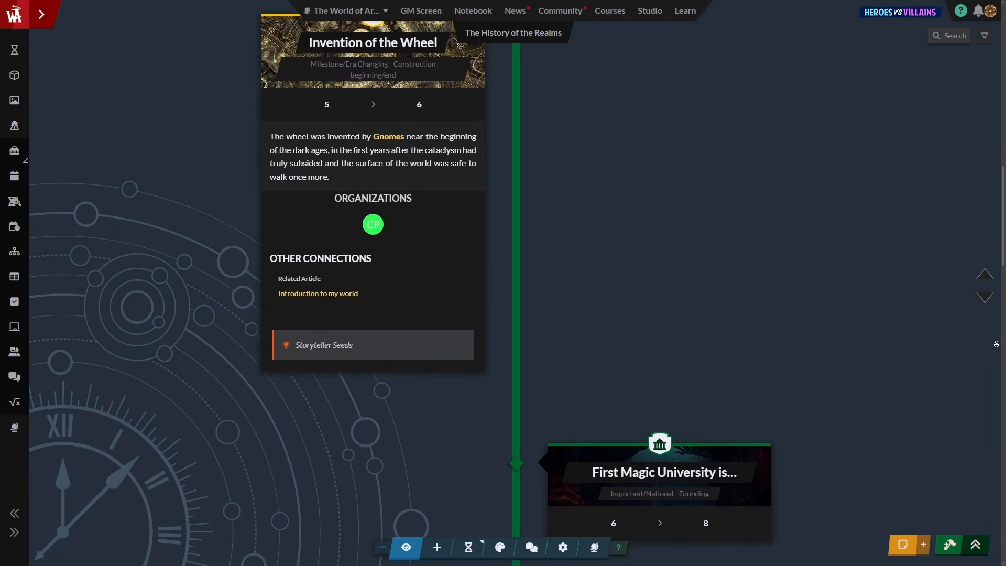
click(563, 546)
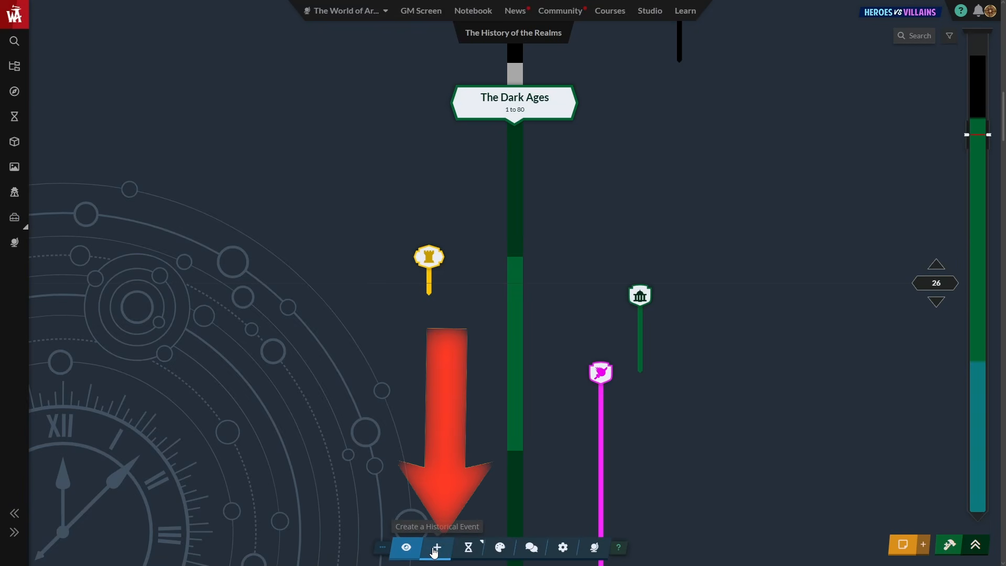
Create a historical event titled "The Legend of the Damned Rise" starting in year 26.
click(436, 548)
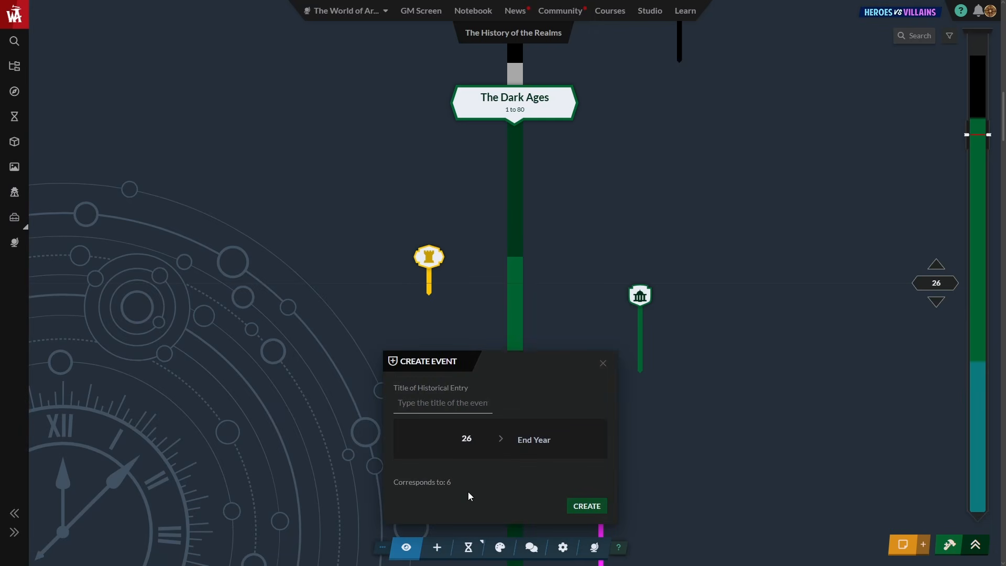
text(The Legend of the Damned Rise)
key(Return)
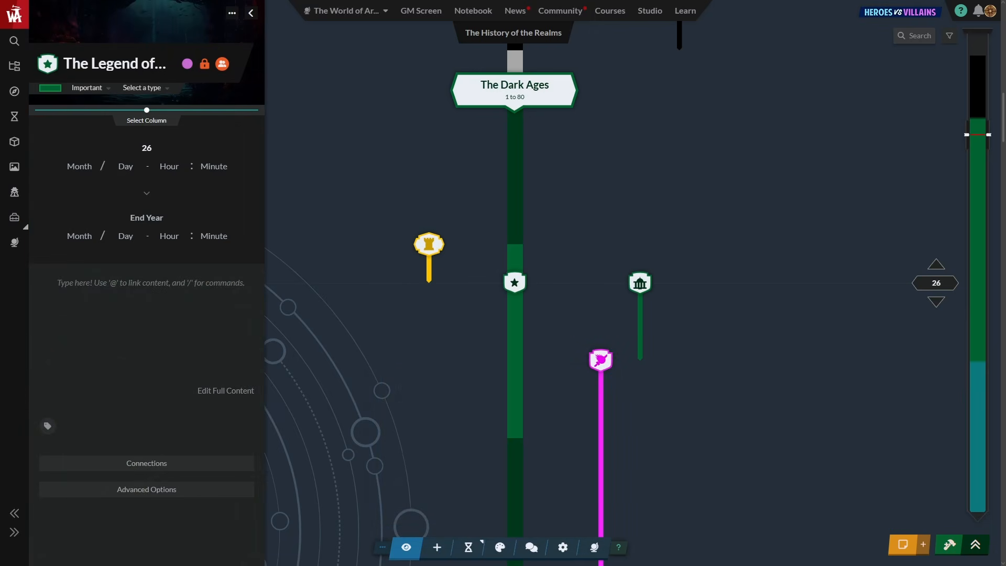
Move the new event to a column far left of the era line and set its end year to 28.
click(162, 70)
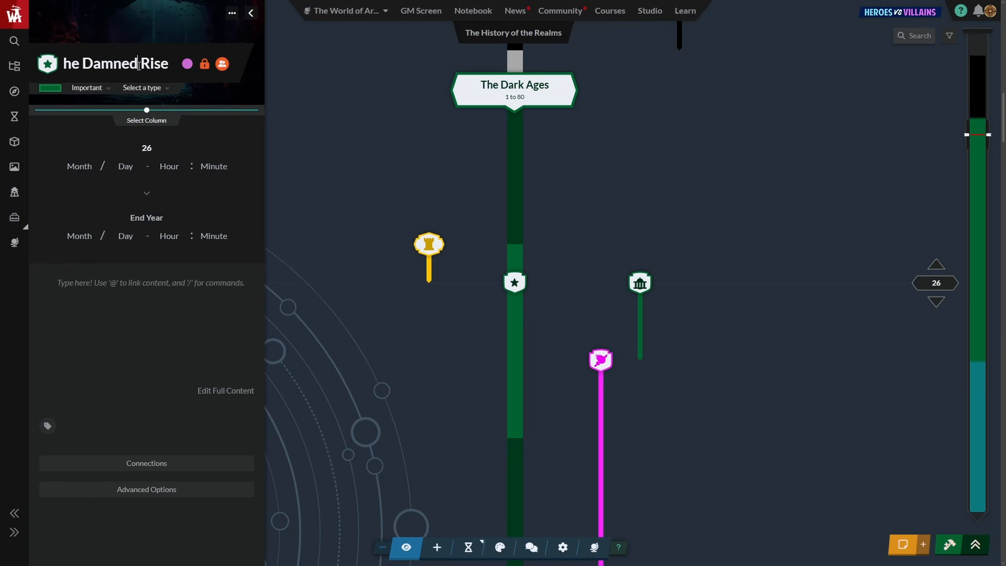
mouse_move(147, 110)
mouse_down()
mouse_move(204, 117)
mouse_move(58, 114)
mouse_up()
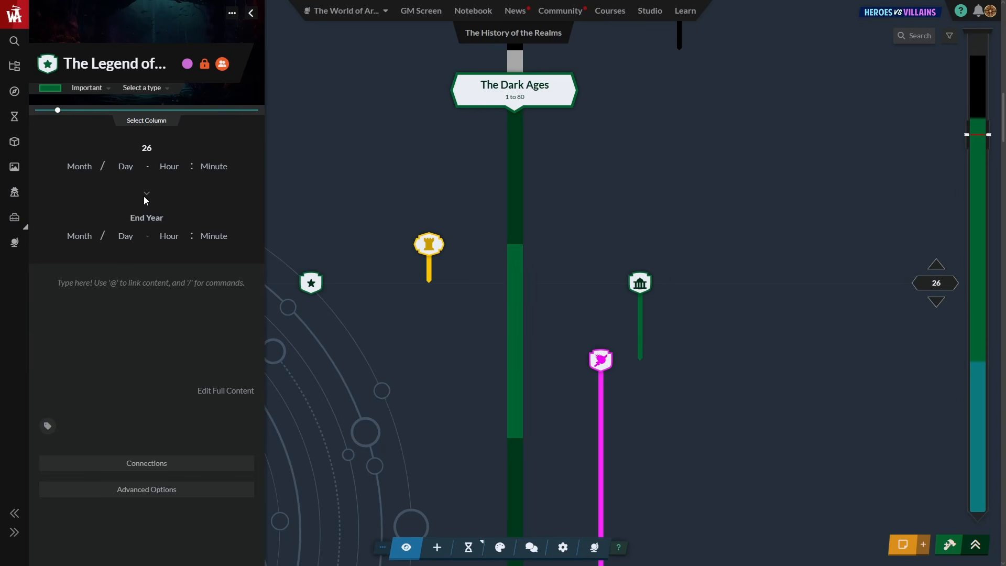
click(148, 217)
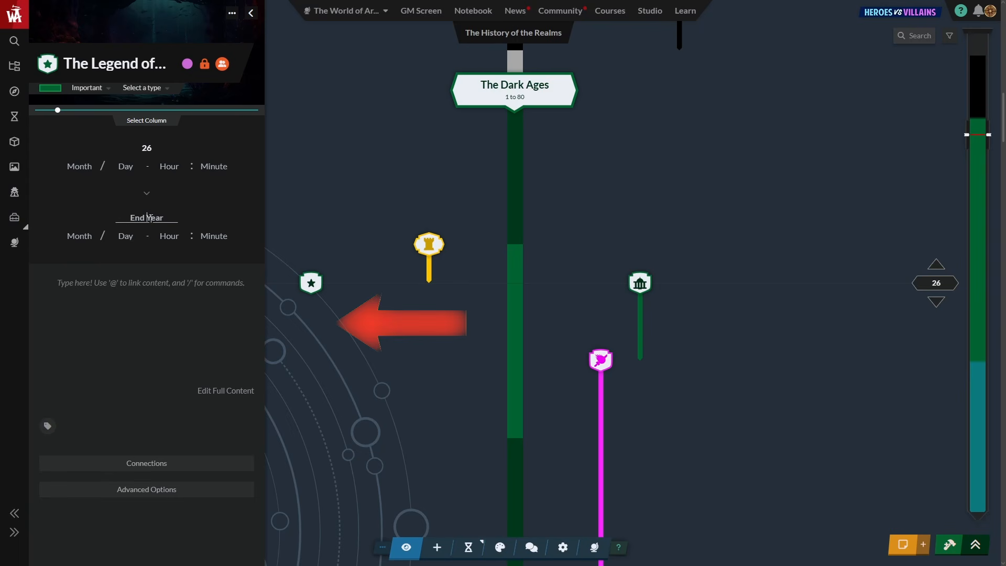
text(28)
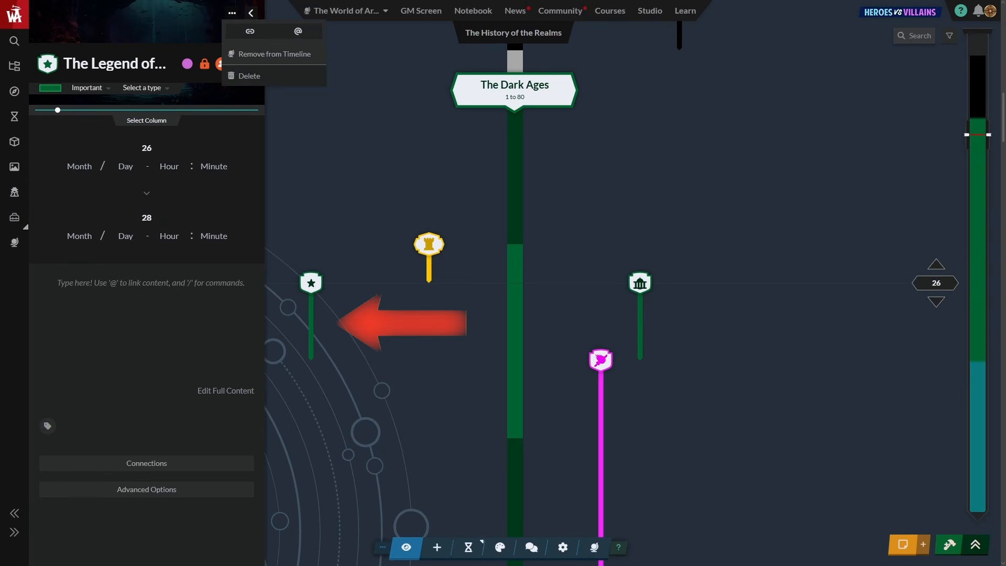
Enter "Oh no! An uprising!!" as the event's description and look at its full content editor.
click(114, 365)
text(Oh no! An uprising!!)
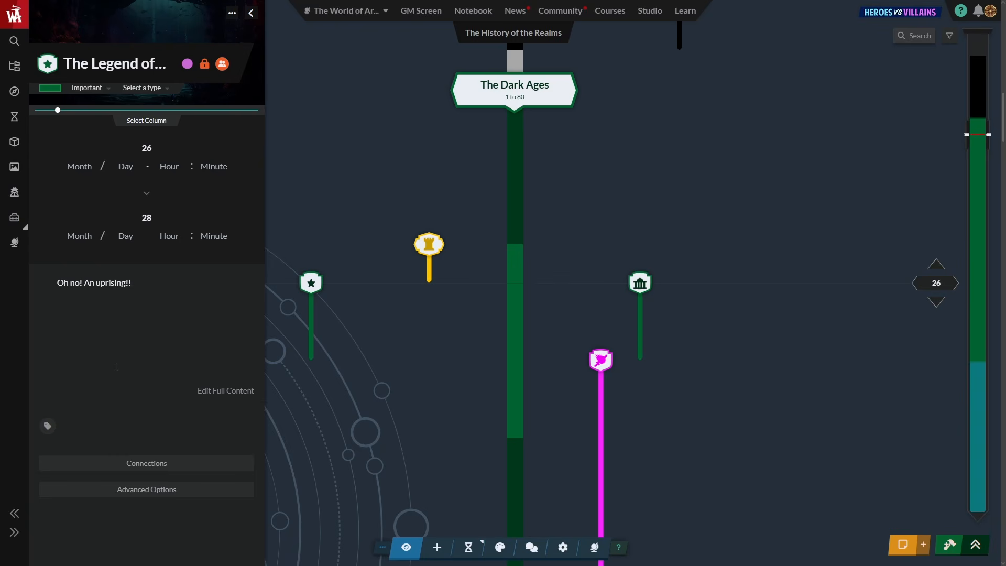
click(213, 398)
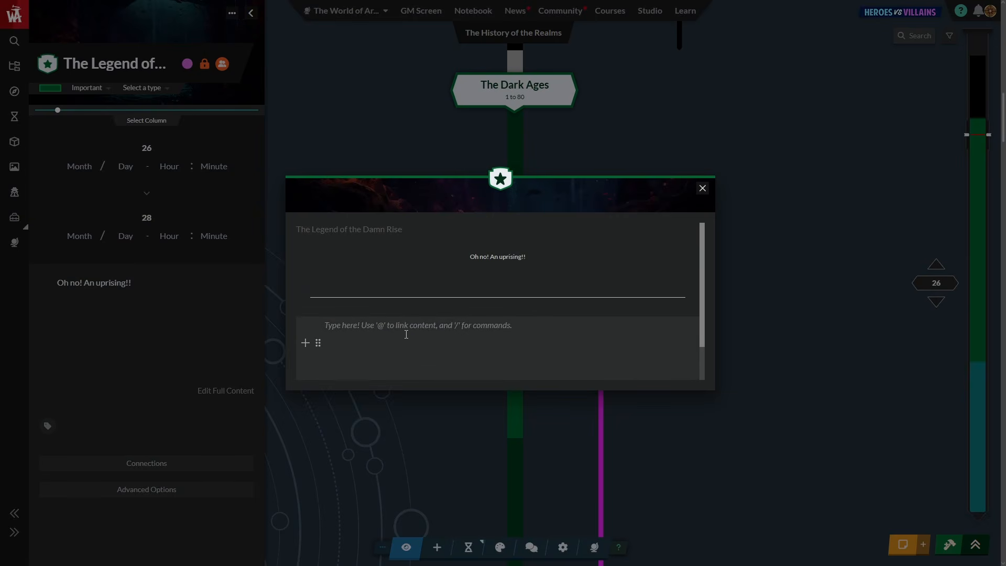
click(170, 125)
Set the event's type to Cultural event and its significance to Milestone.
click(155, 90)
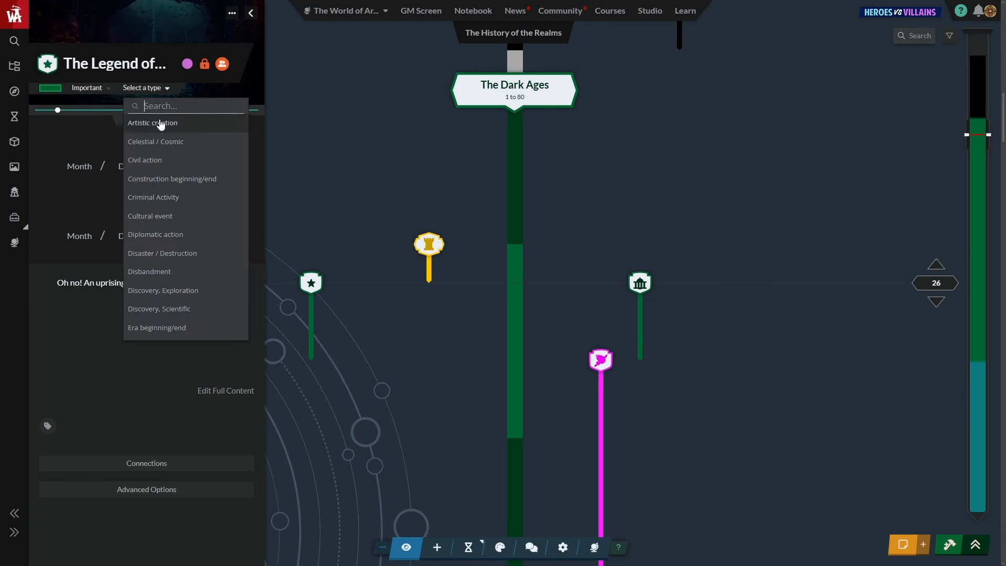
click(170, 172)
click(157, 204)
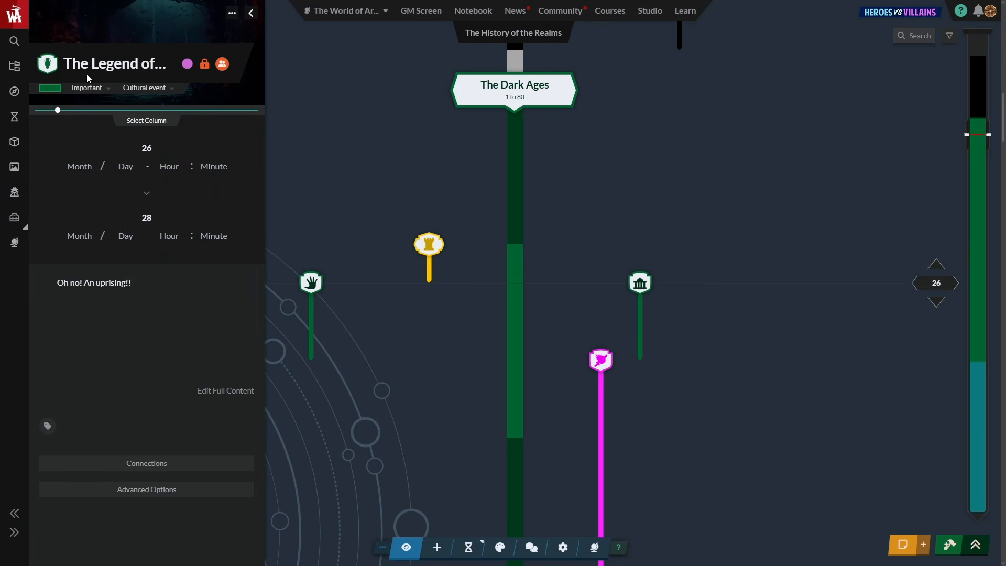
click(94, 92)
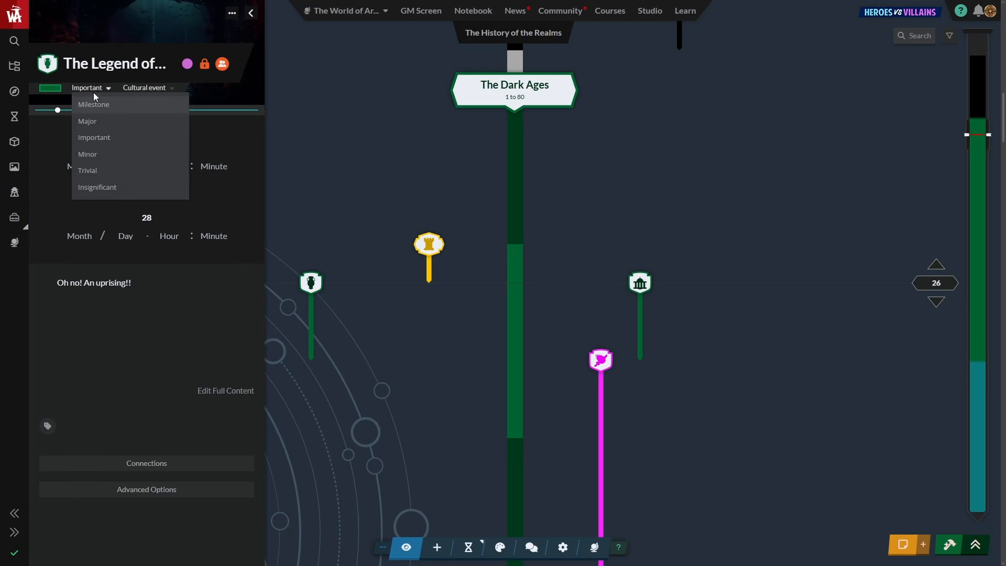
click(87, 121)
Expand the event's connections and look through the options below them.
click(131, 463)
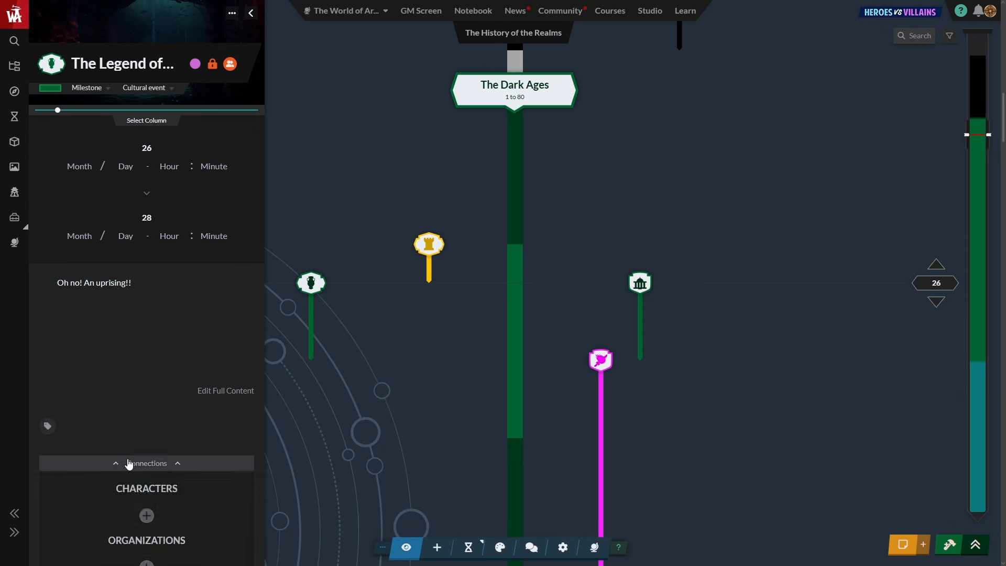
scroll(139, 419, down, 3)
click(146, 409)
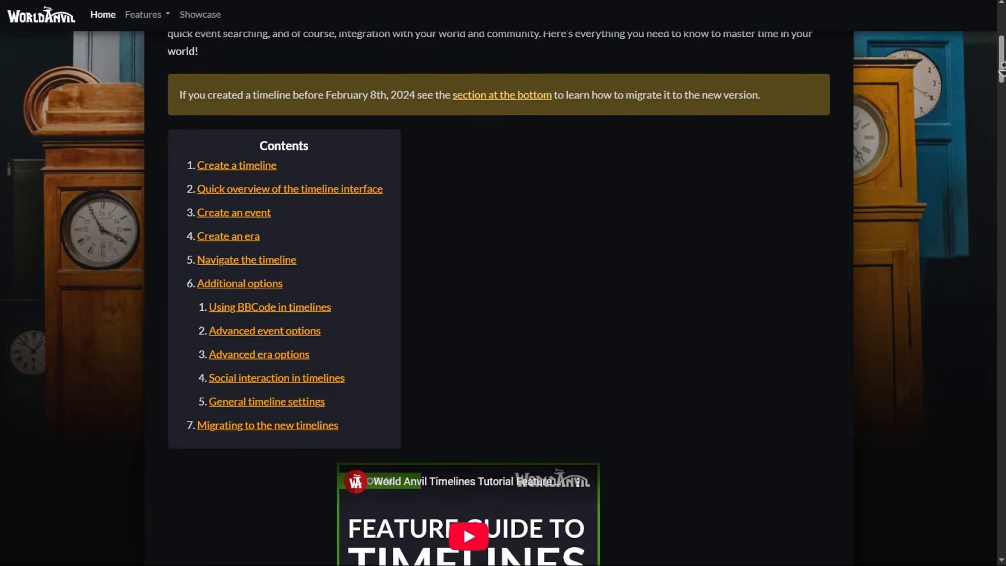
Look over the timeline guide's contents and view the details of the First Magic University and first Elvish skirmish events.
scroll(503, 299, down, 2)
scroll(463, 300, down, 4)
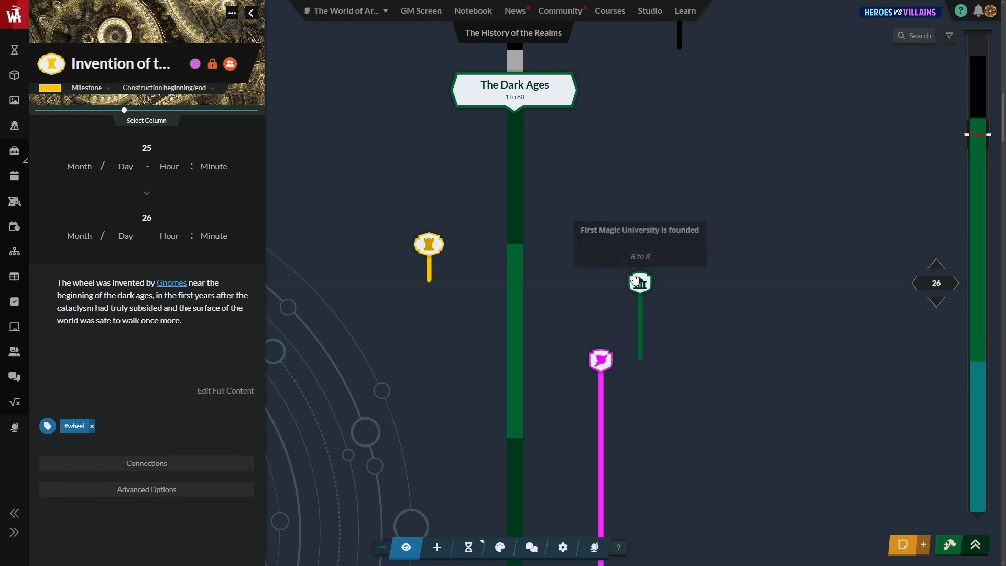
click(637, 282)
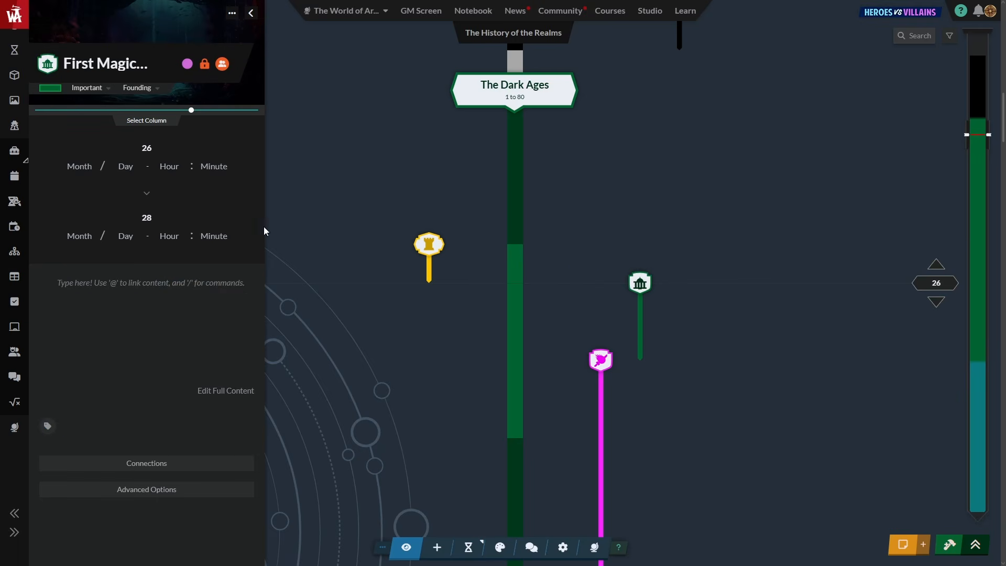
click(572, 356)
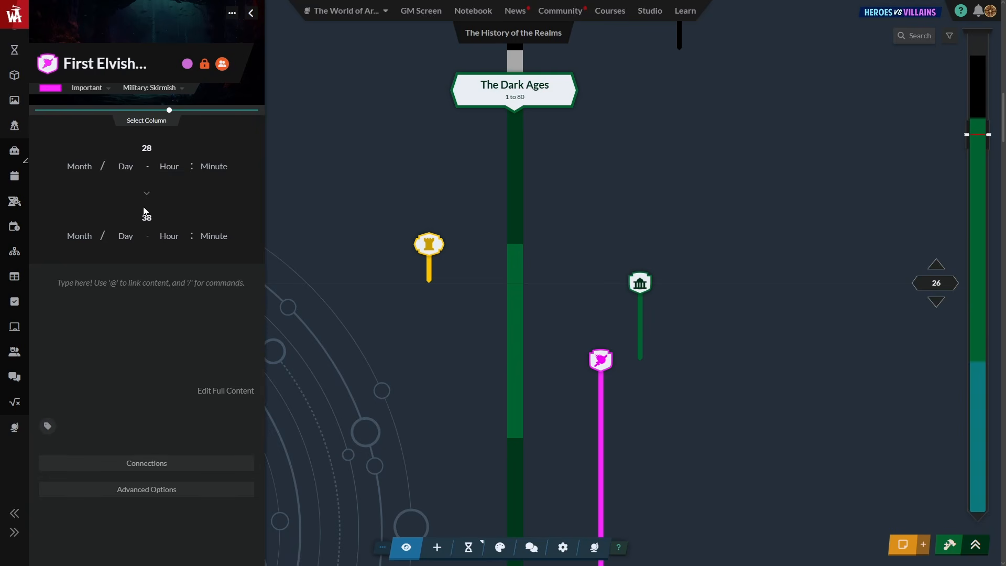
Close the event details, preview the timeline in view mode and return to edit mode.
click(423, 332)
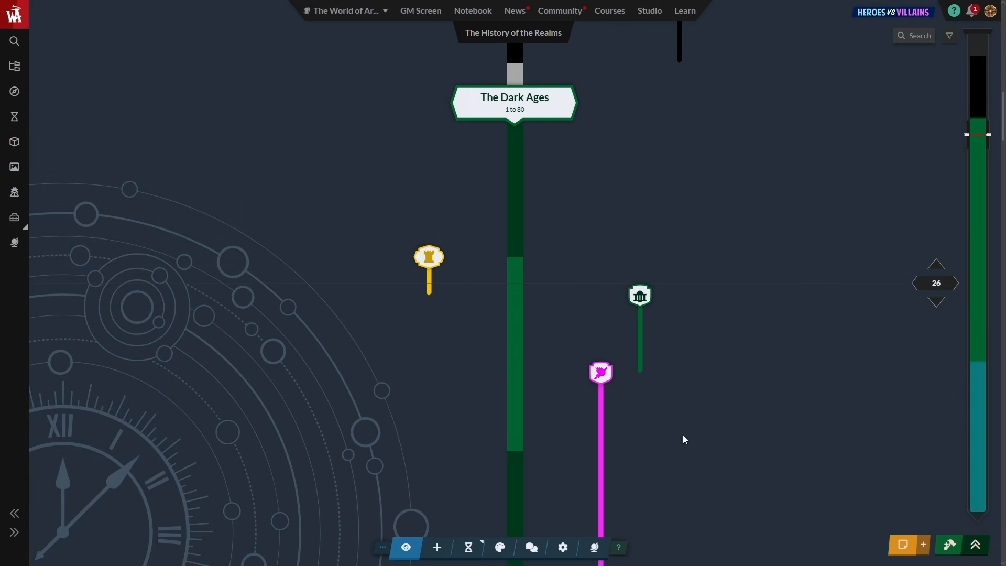
click(407, 555)
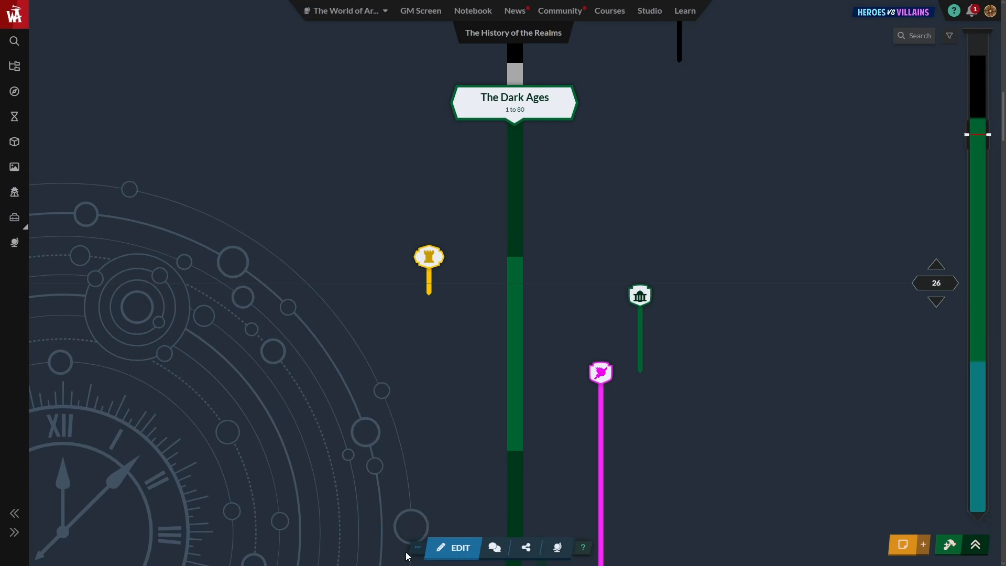
click(456, 555)
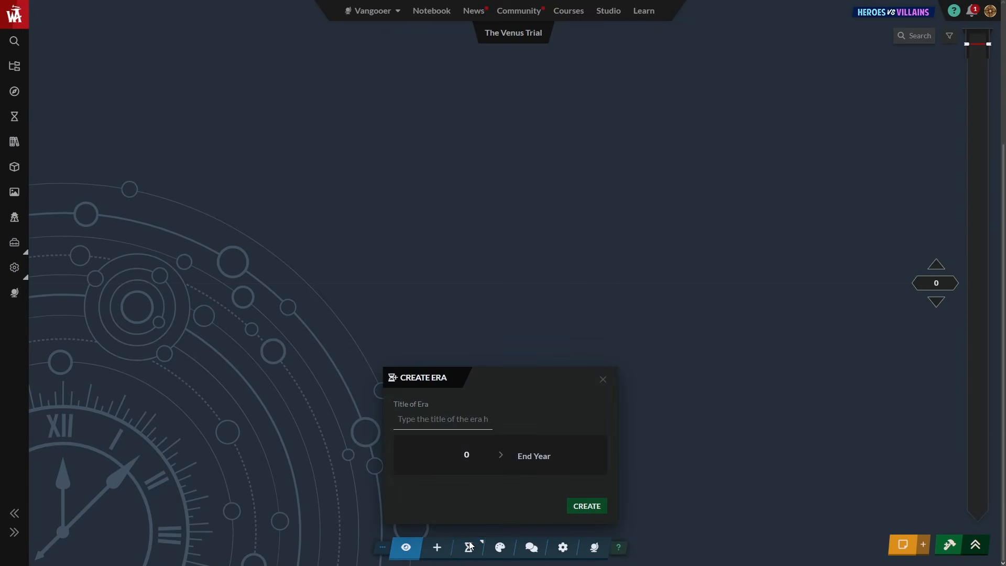
Create an era titled "Extra Terrestrial Trial" running from year 0 to 1000 on The Venus Trial timeline.
text(Extra Terrestrial Trial)
click(521, 453)
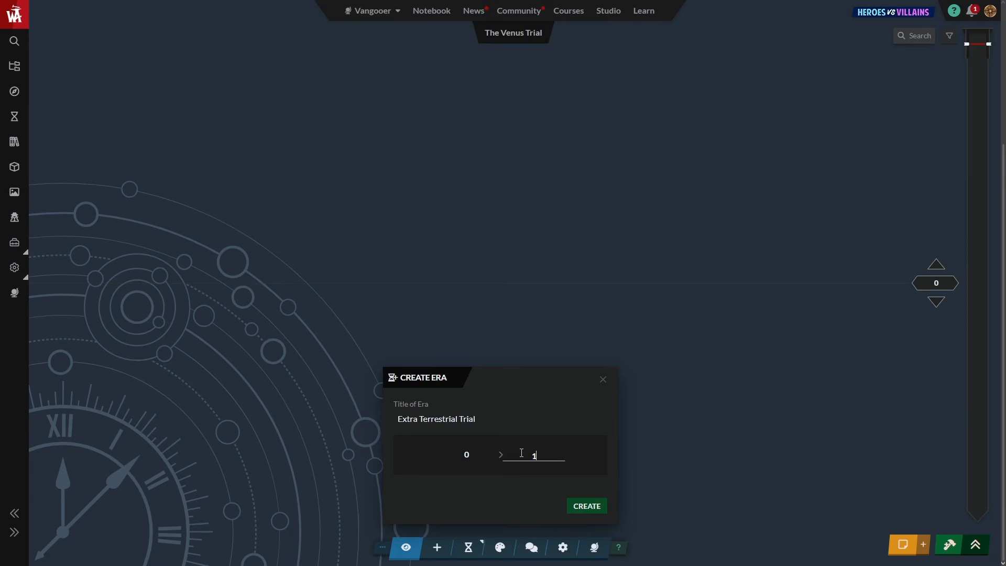
text(1000)
click(590, 508)
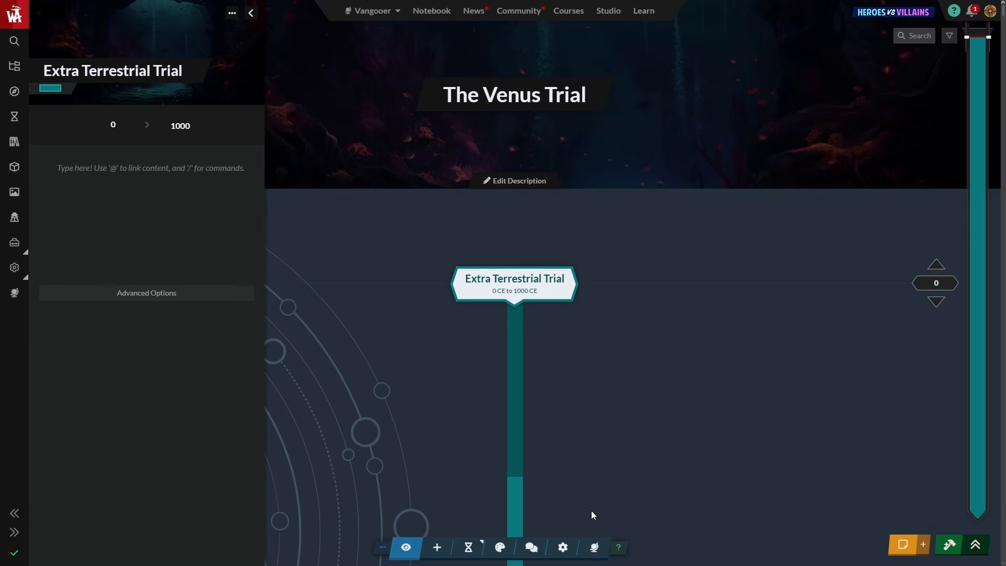
scroll(590, 510, down, 1)
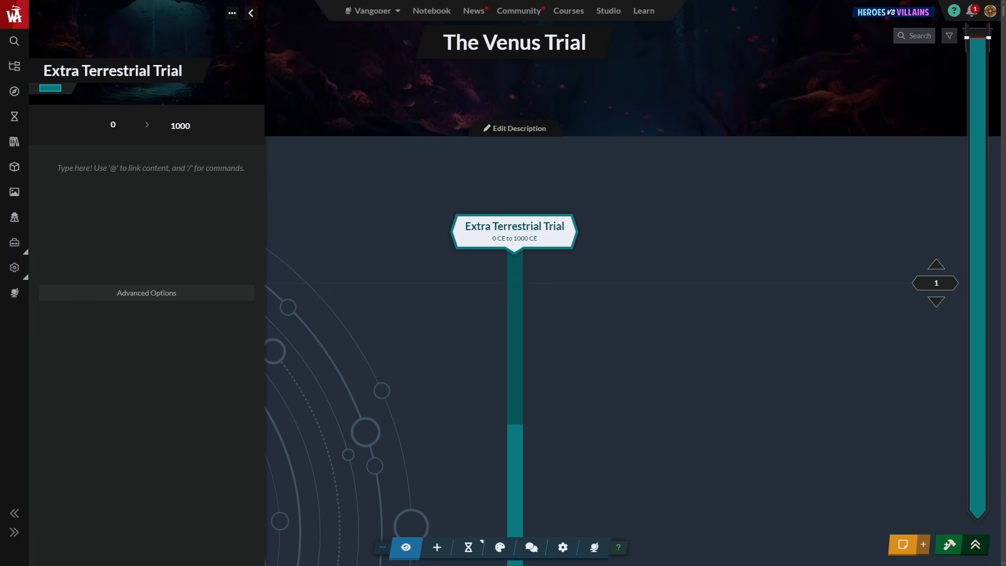
Create an era titled "The First Age" running from year 1000 to 2000.
click(468, 547)
text(The First Age)
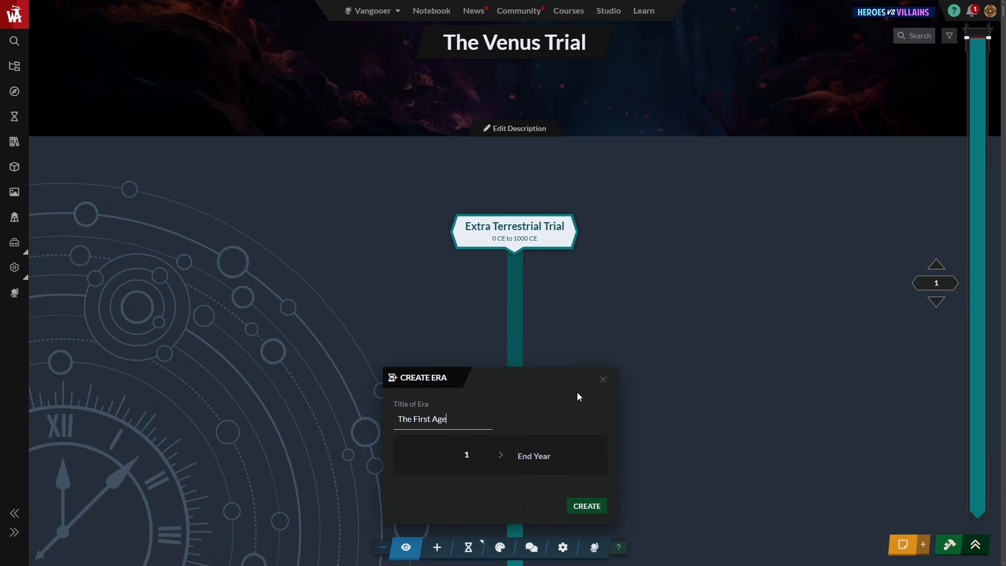
click(466, 454)
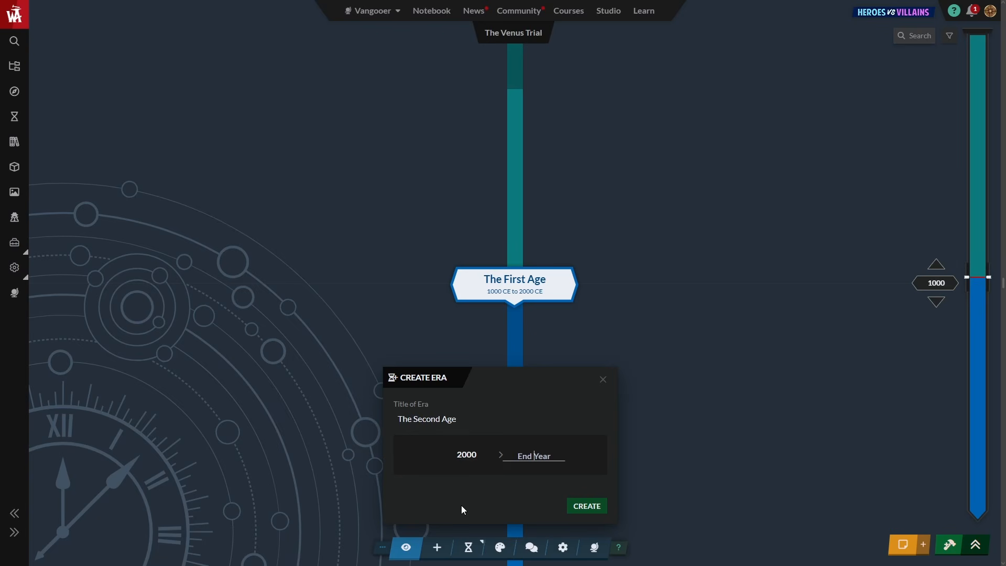
Create the era "The Second Age" from year 2000 to 4000 and jump forward from The First Age.
text(4000)
key(Return)
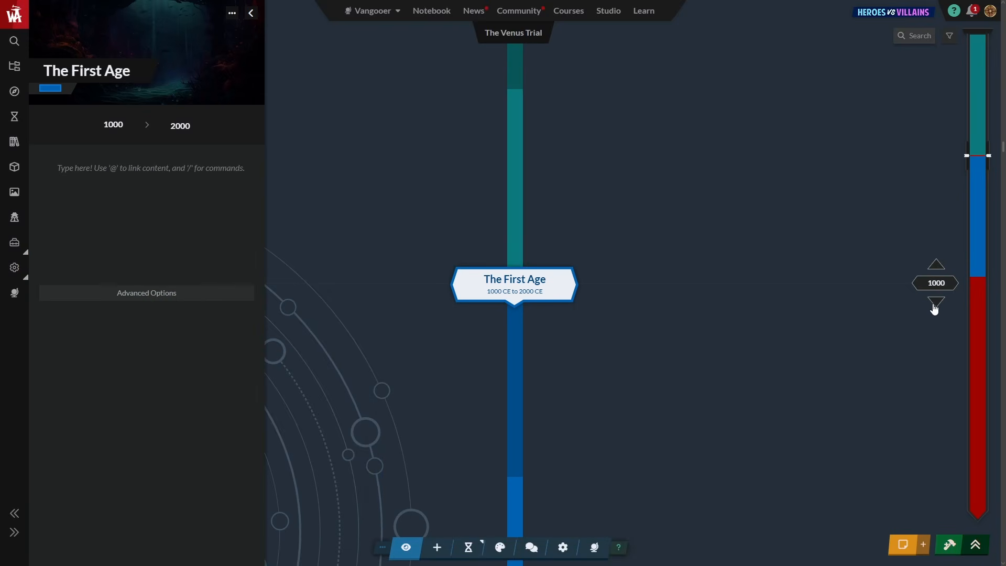
click(935, 307)
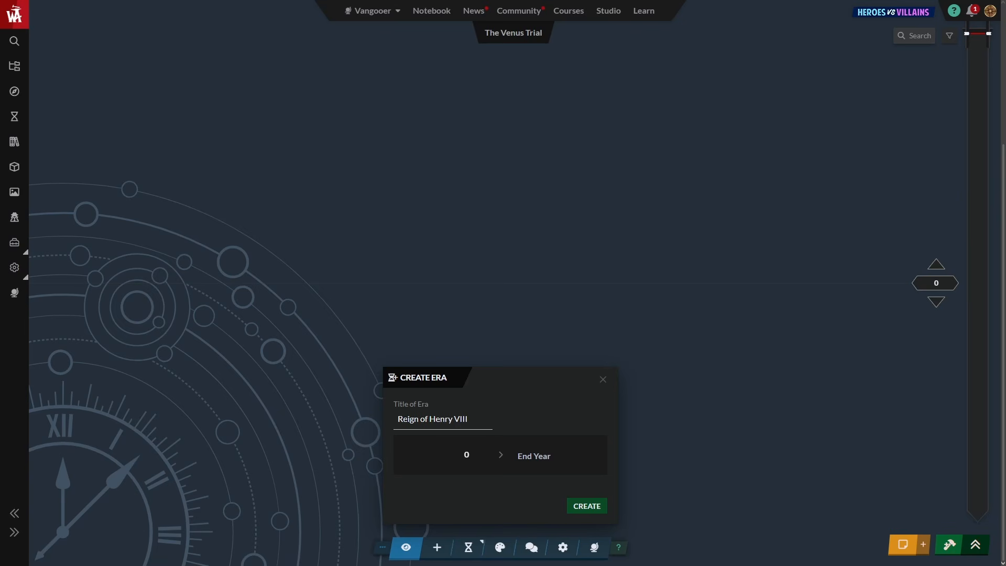
Create the era "Reign of Henry VIII" with start year 1508 and end year 1547.
key(Tab)
click(466, 454)
text(1508)
key(Tab)
text(1547)
click(596, 510)
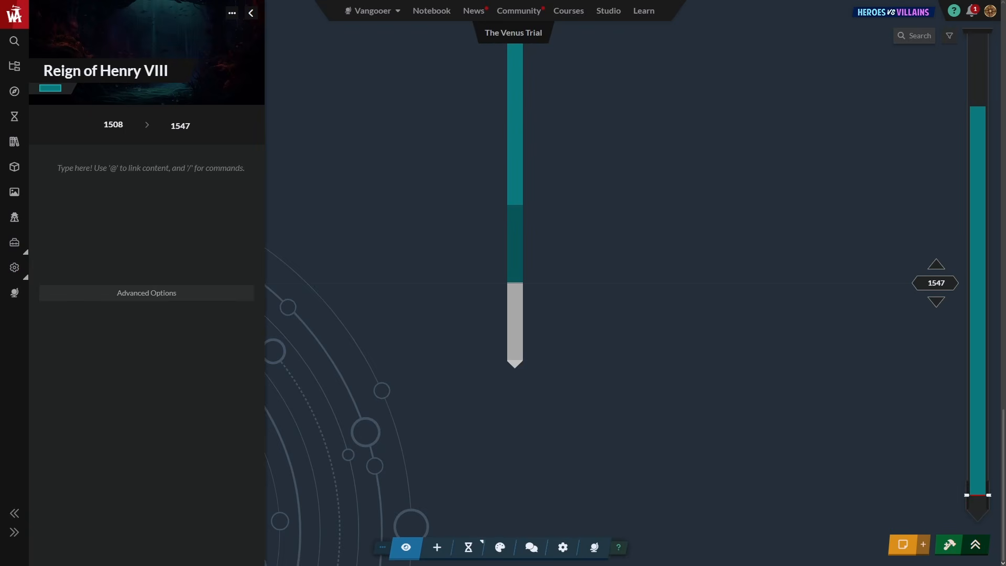
Set the Reign of Henry VIII era's count offset to Restart dates at 1 and open a new event form at 1511.
scroll(636, 331, up, 5)
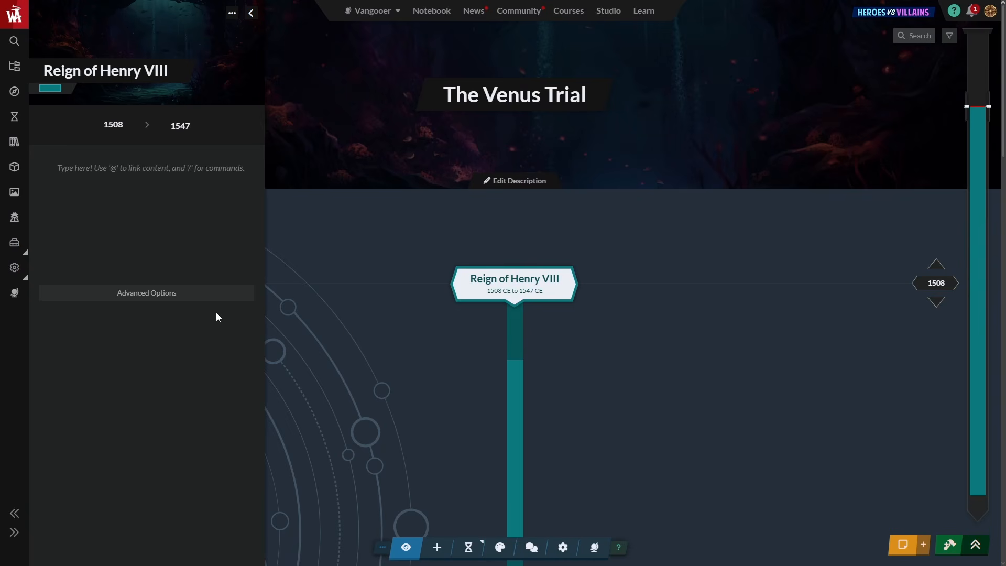
click(184, 303)
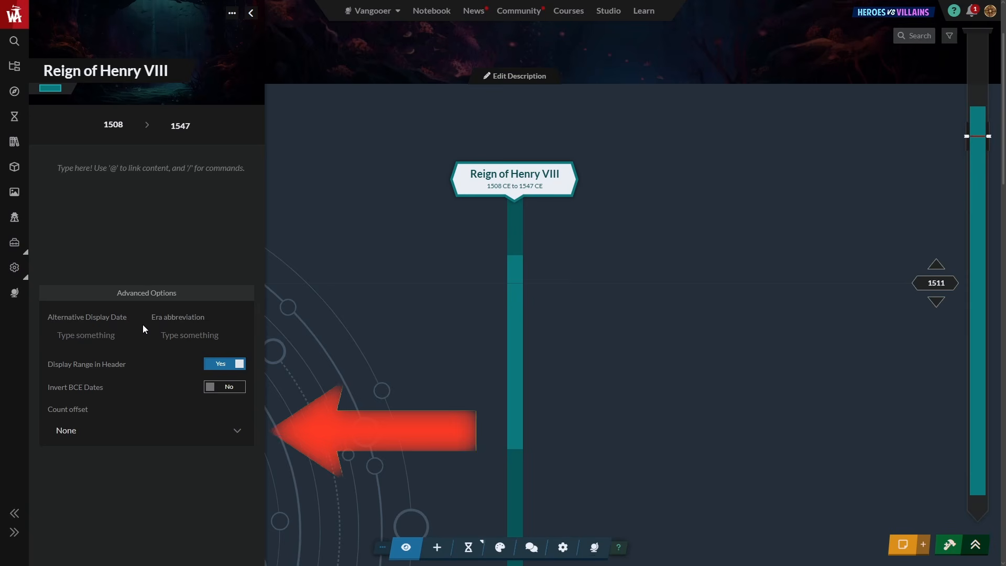
click(237, 431)
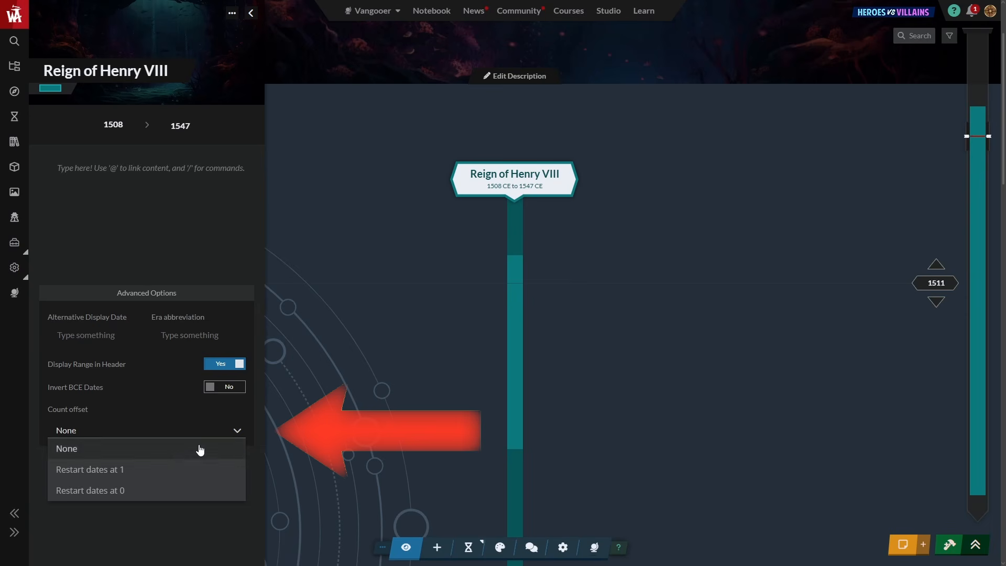
click(171, 470)
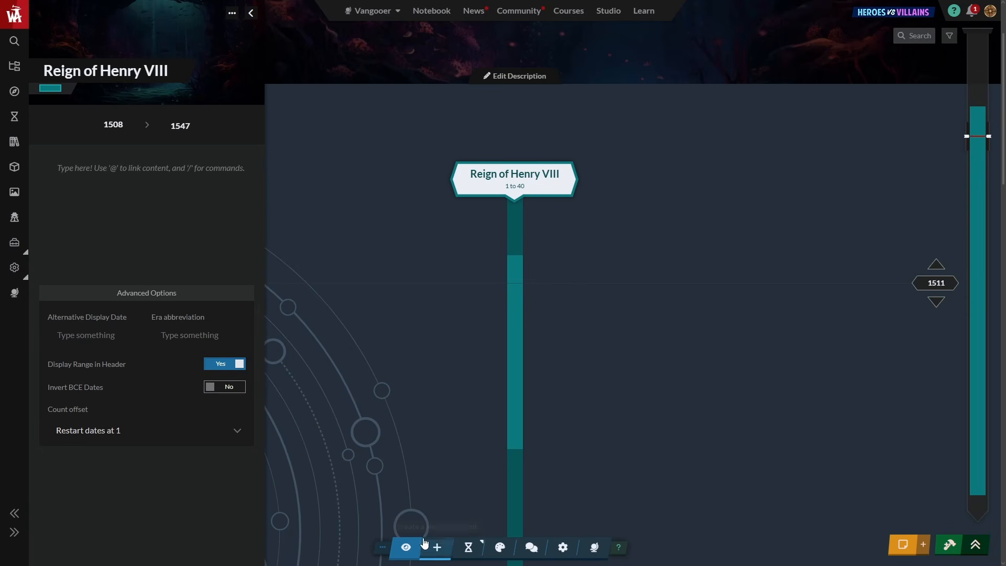
click(437, 546)
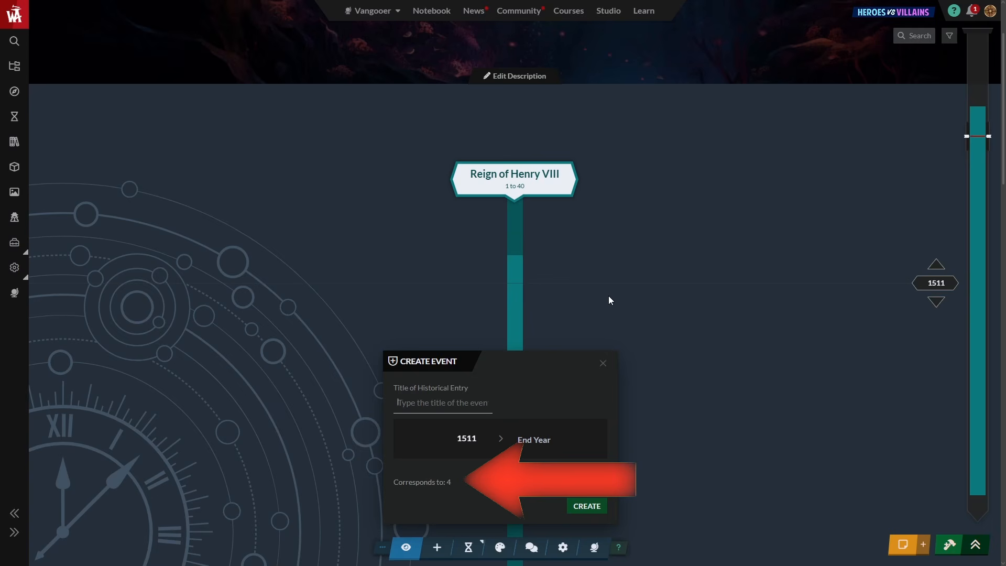
scroll(608, 295, down, 8)
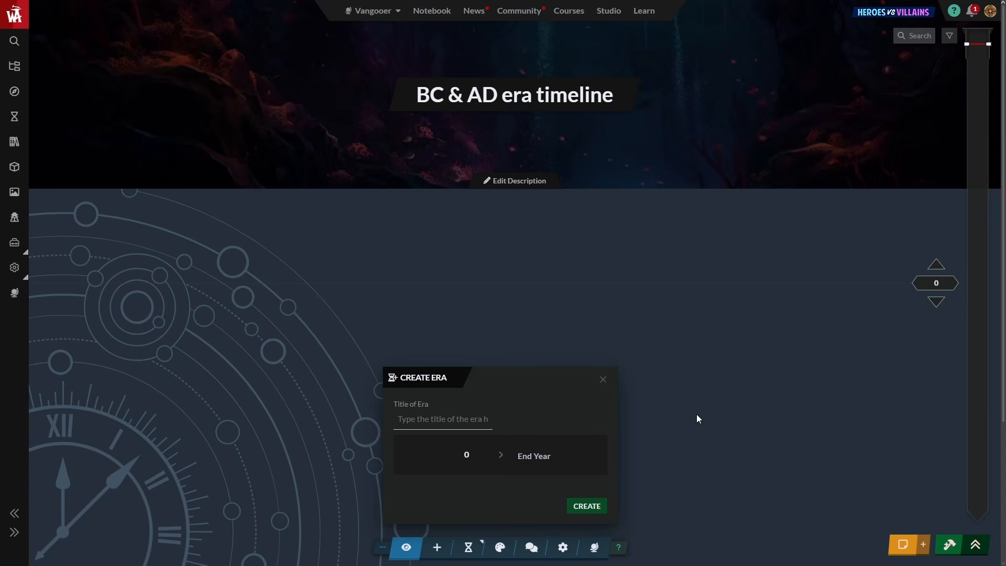
Create an era titled "Before Common Era (BCE)" from year 0 to 1000 on the BC & AD era timeline.
text(Before Common Era (BCE))
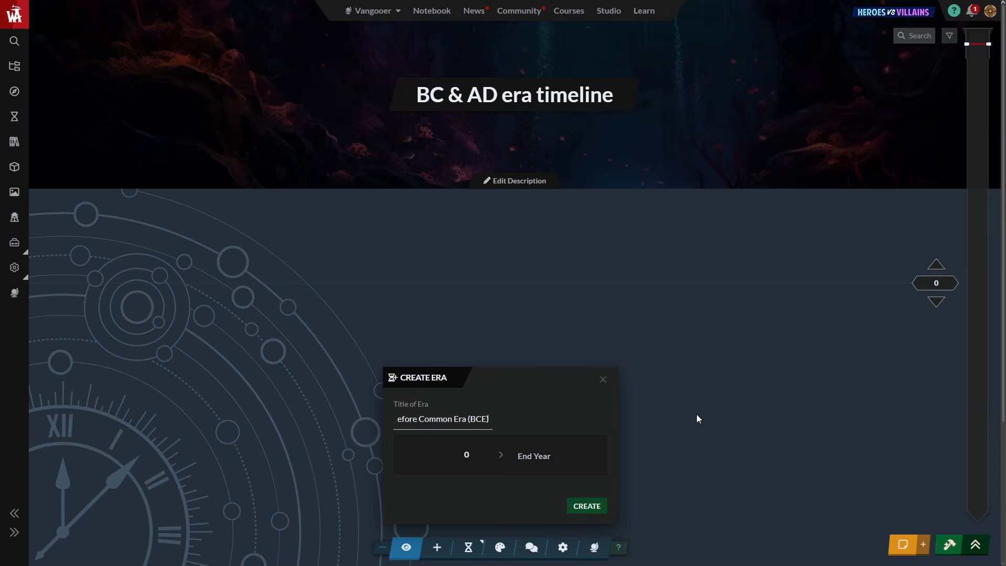
click(533, 456)
text(1000)
click(588, 505)
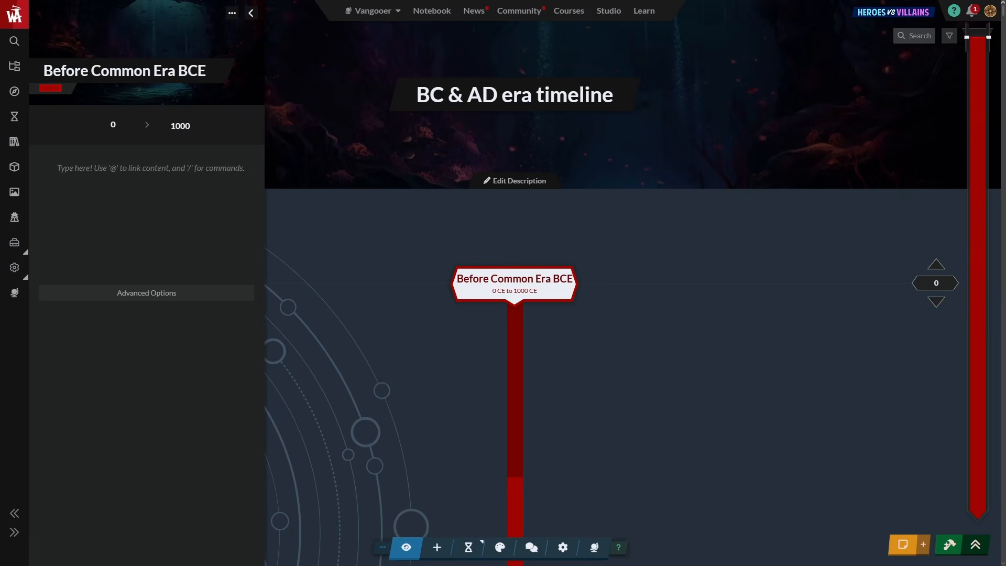
Create an era titled "Common Era (CE)" running from year 1000 to 4000.
click(468, 547)
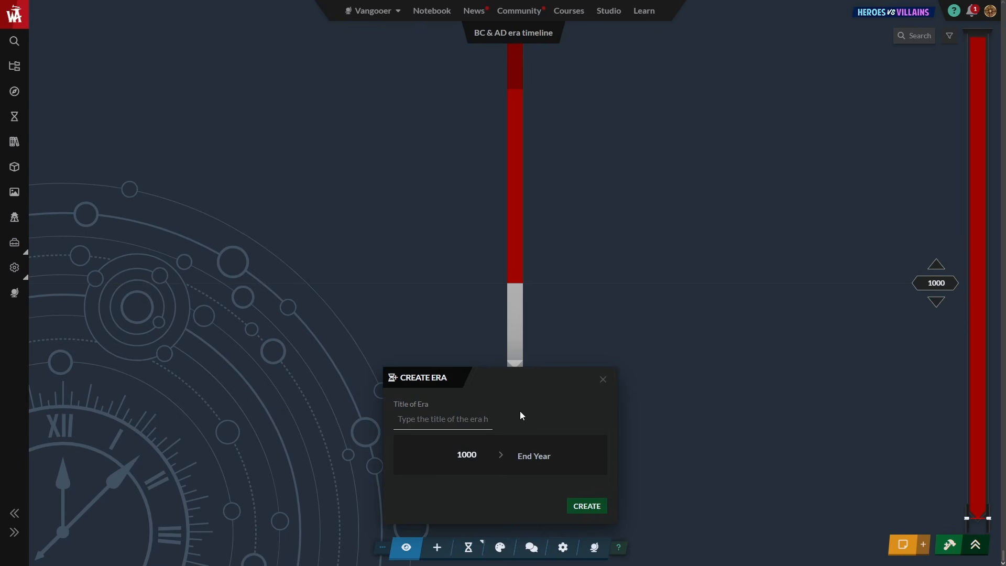
text(Common Era (CE))
key(Tab)
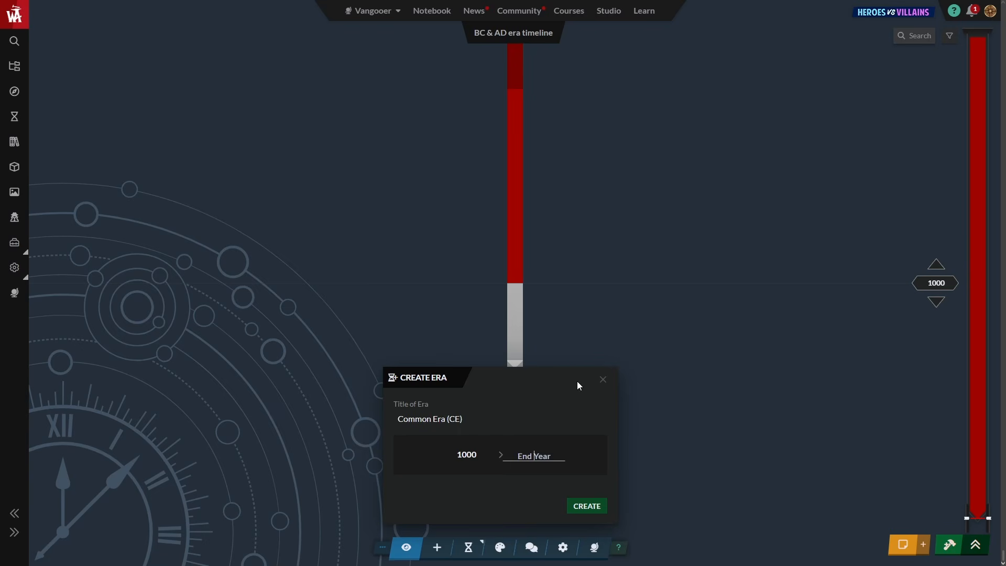
text(4000)
click(581, 507)
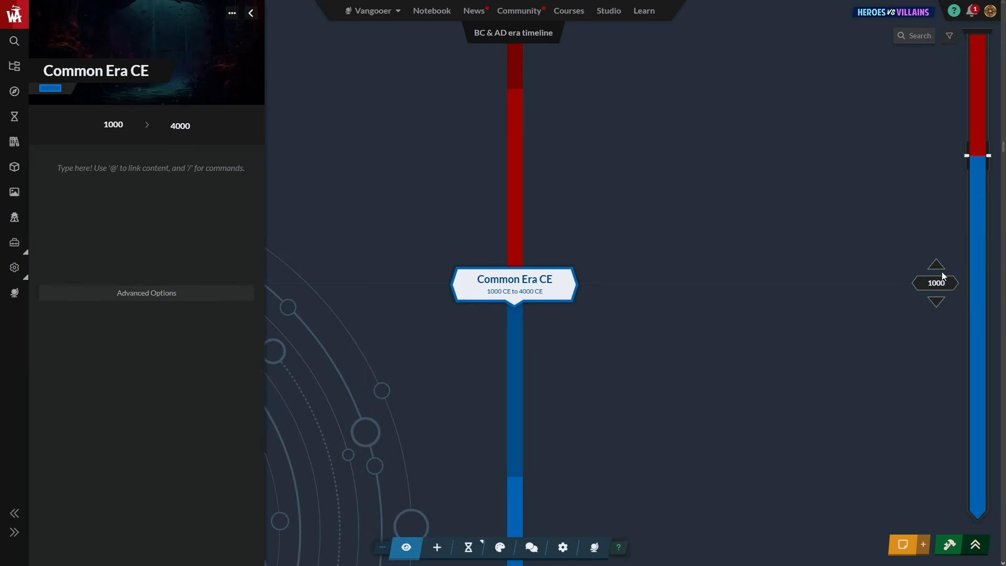
Turn on Invert BCE Dates in the advanced options of the Before Common Era.
click(937, 266)
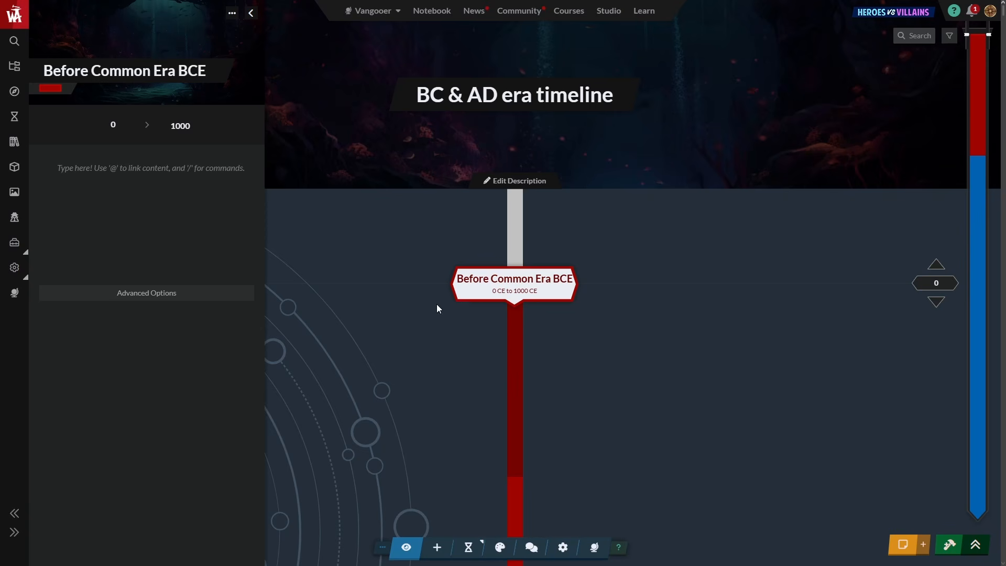
click(157, 294)
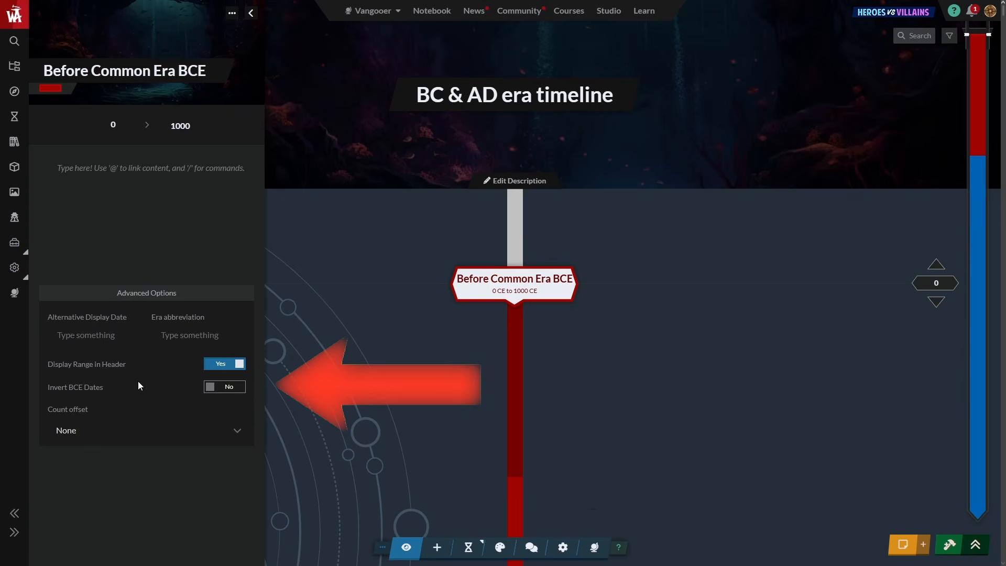
click(215, 388)
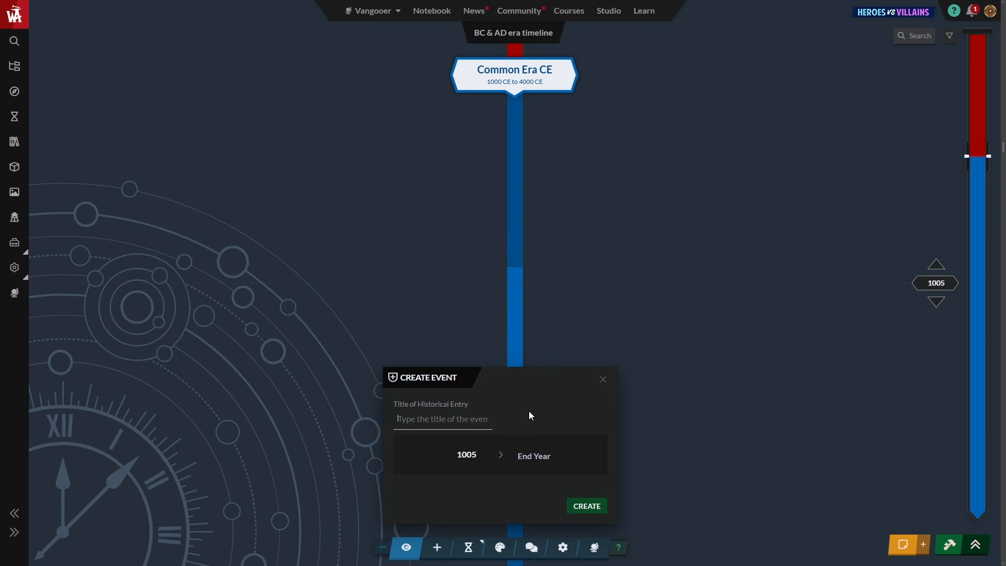
Create the event "Renaissance Period" from 1450 to 1650 and move it to a column left of the era line.
text(Renaissance Period)
click(466, 454)
text(1)
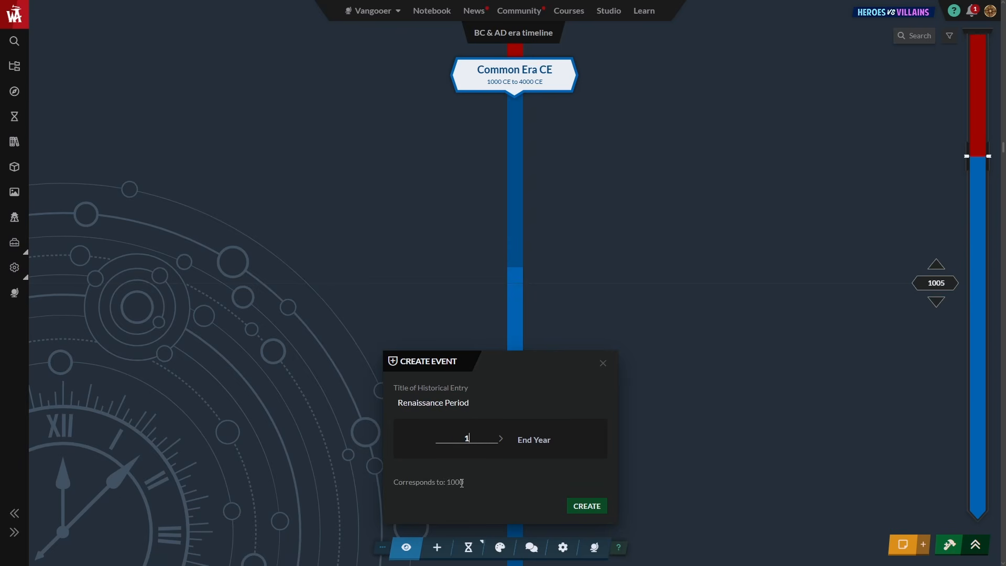
text(450)
click(550, 460)
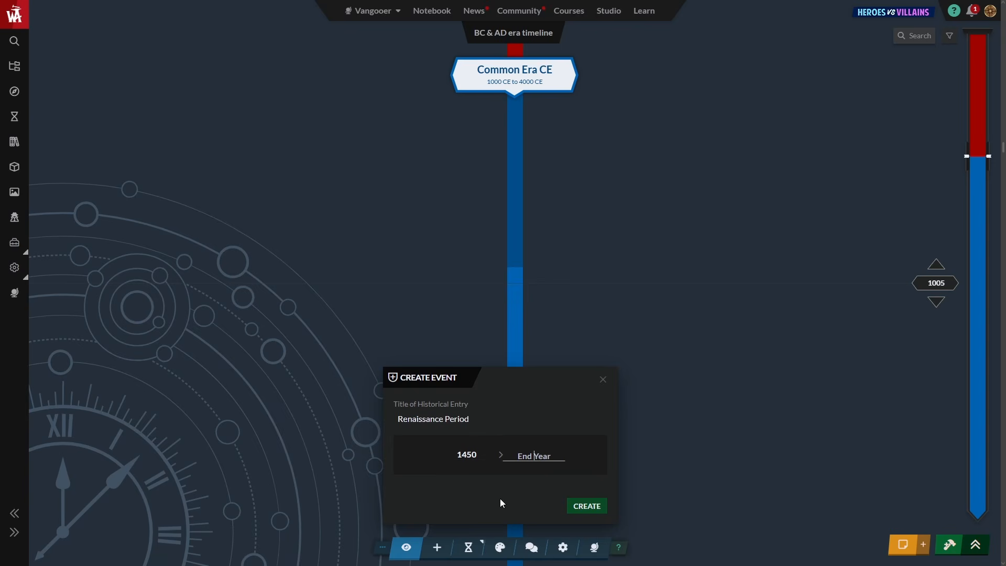
text(1600)
click(585, 506)
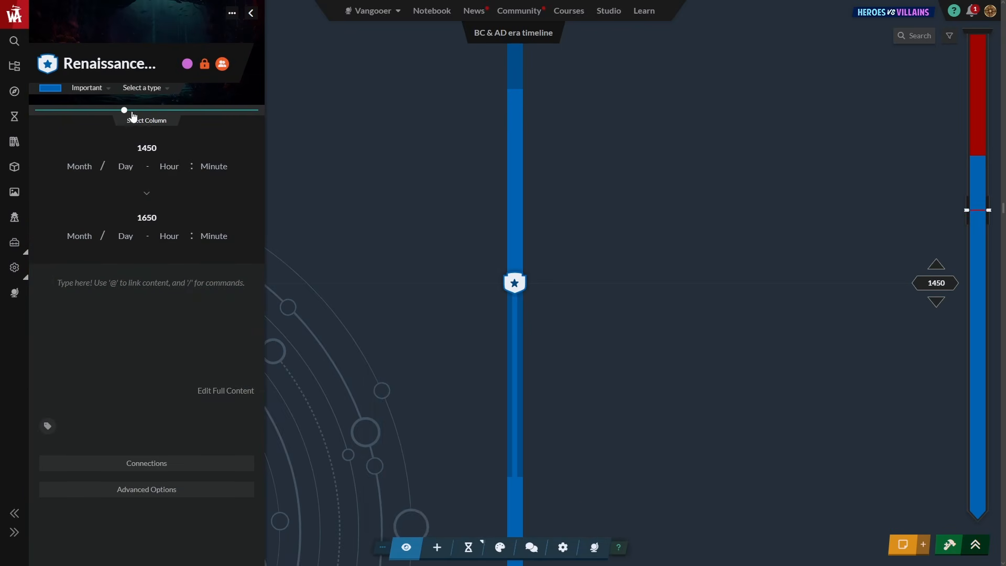
drag(132, 113, 103, 111)
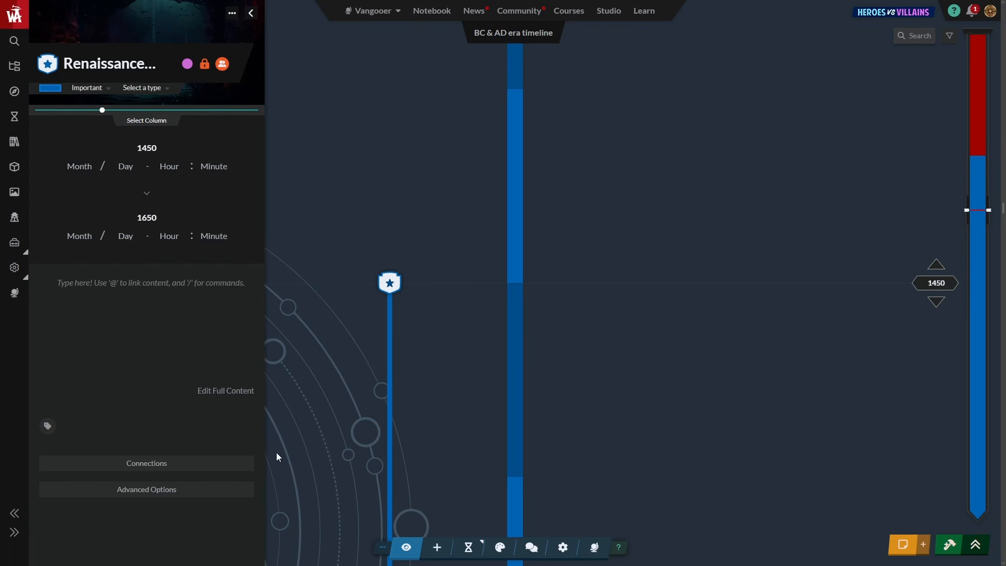
Create the event "Age of Sail" from 1650 to 1850 and move it to a column right of the era line.
click(437, 547)
text(Age)
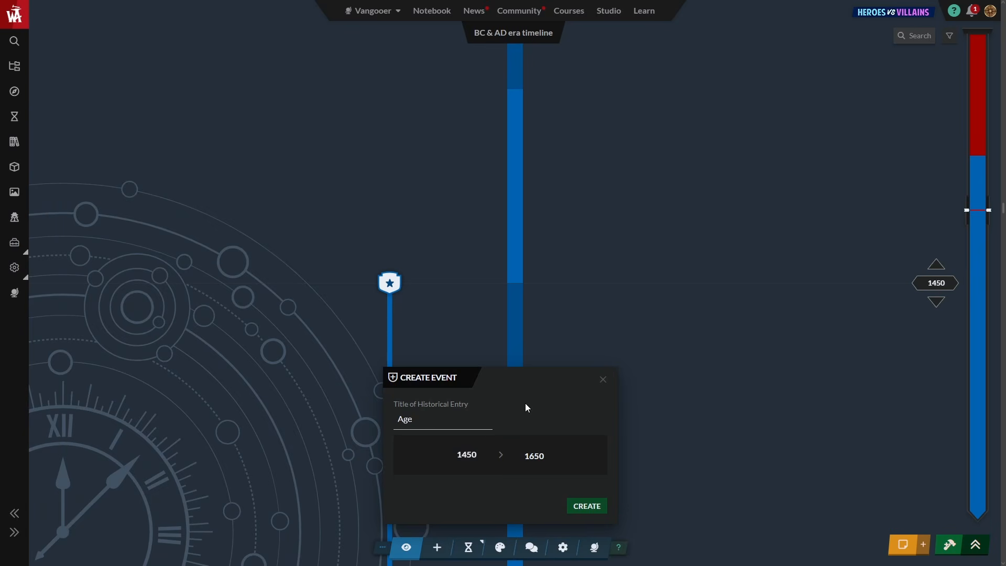
text( of Sail)
key(Tab)
click(470, 462)
text(1650)
key(Tab)
text(1850)
click(602, 508)
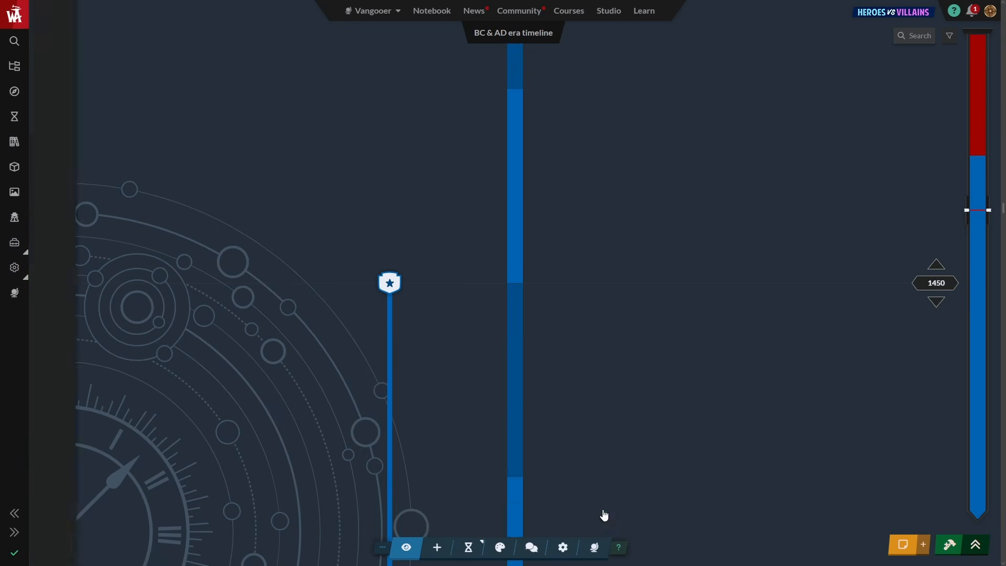
drag(147, 111, 191, 111)
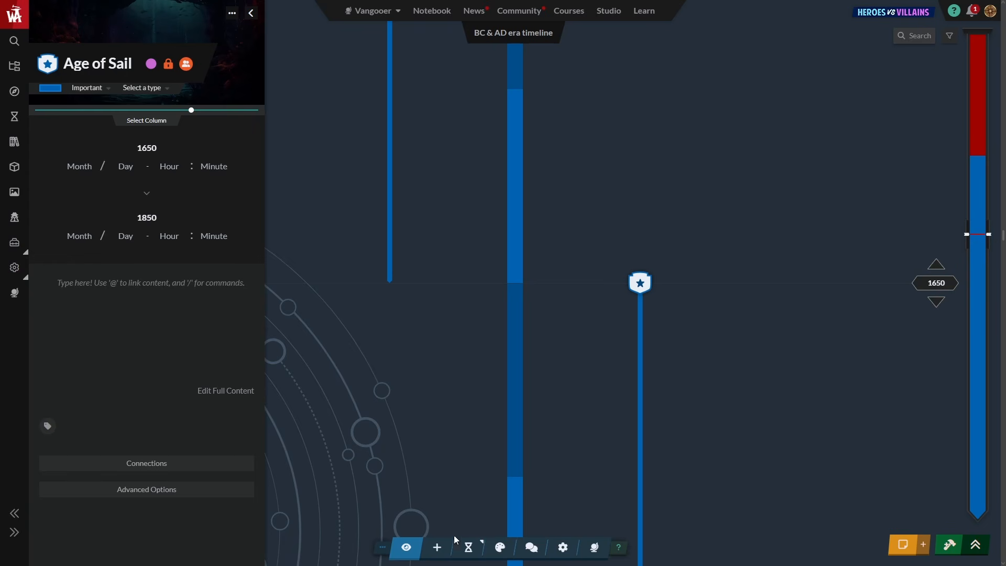
Create the event "Industrial Era" from 1760 to 1840 and move it to a column left of the era line.
click(494, 470)
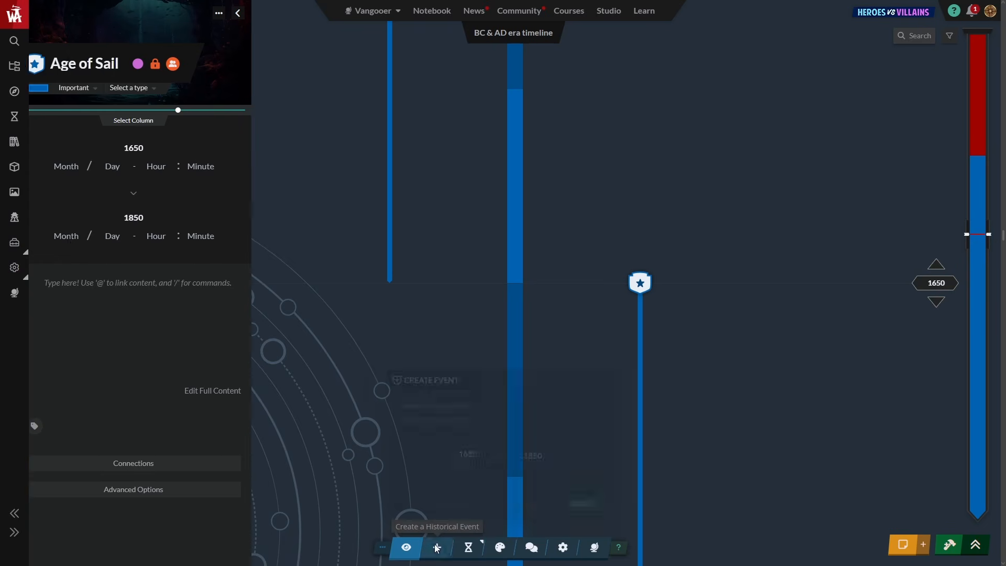
text(Industrial Era)
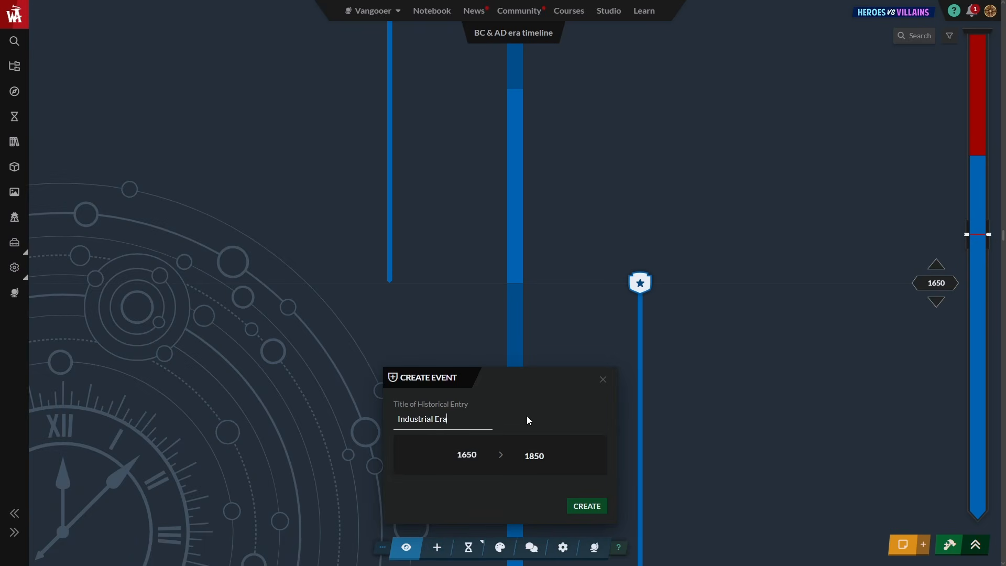
key(Tab)
text(1760)
key(Tab)
text(1840)
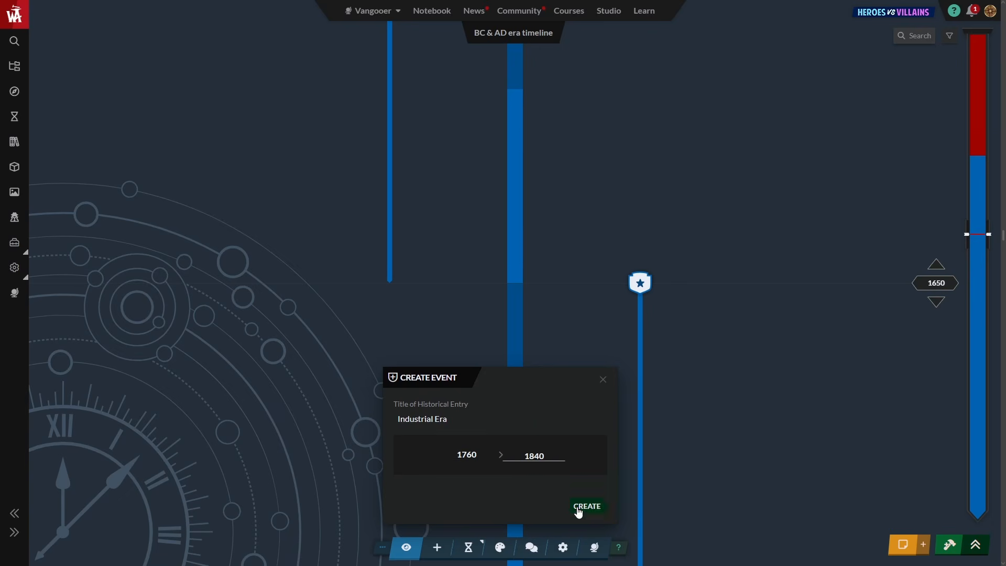
click(578, 507)
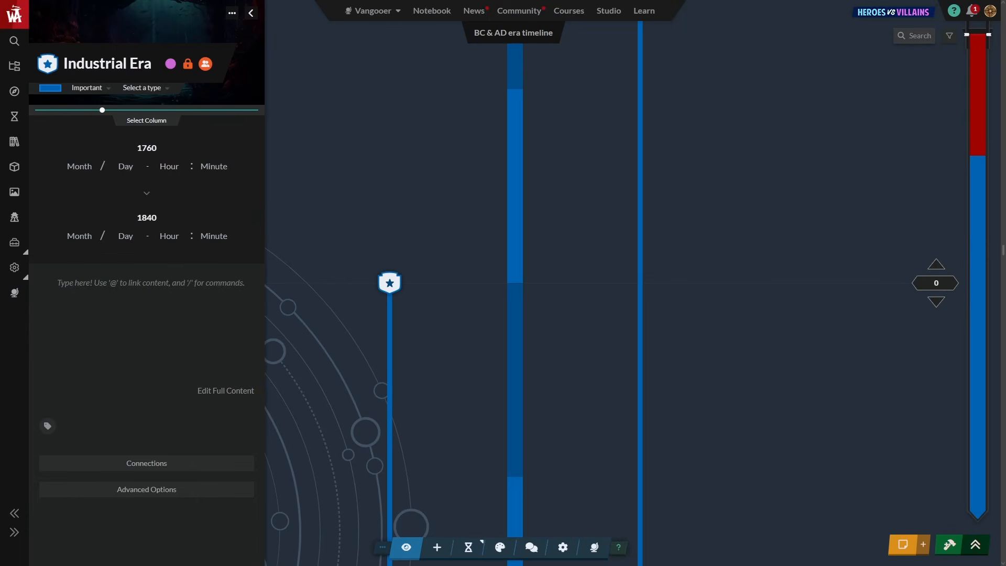
Look through the lessons of the "How to Start Worldbuilding" course and open the Get Started guide of the Newadia world.
click(568, 11)
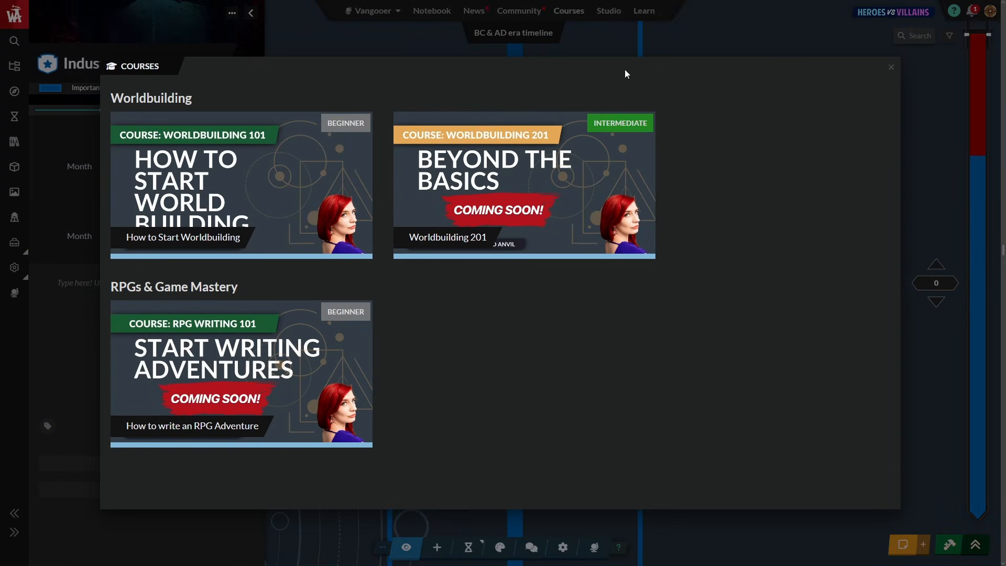
click(314, 247)
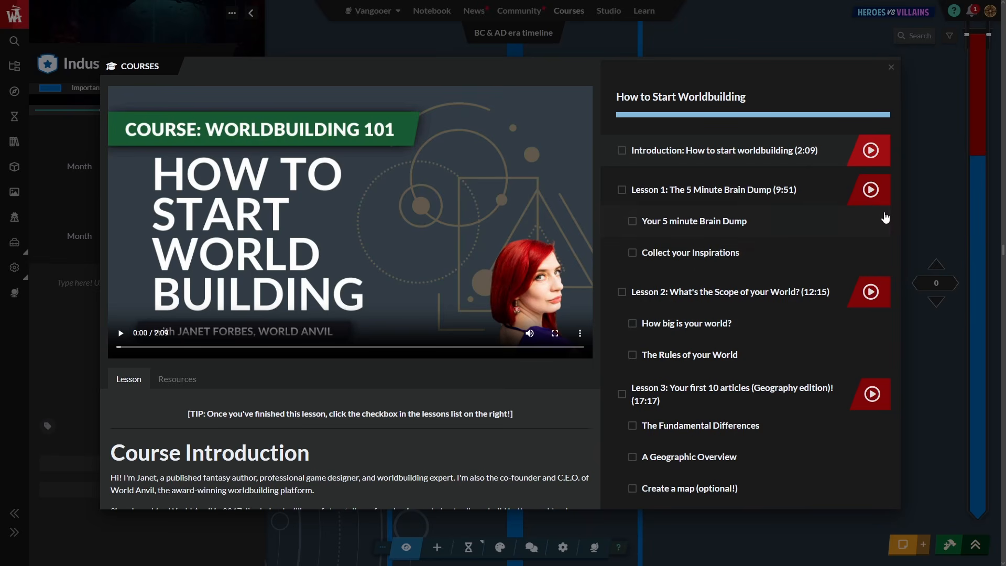
scroll(891, 220, down, 6)
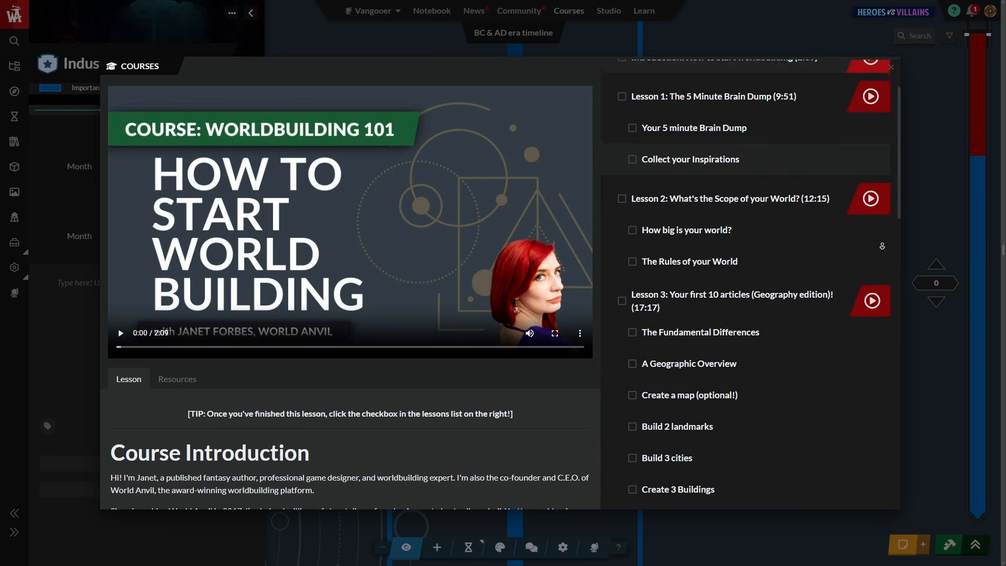
scroll(882, 244, down, 4)
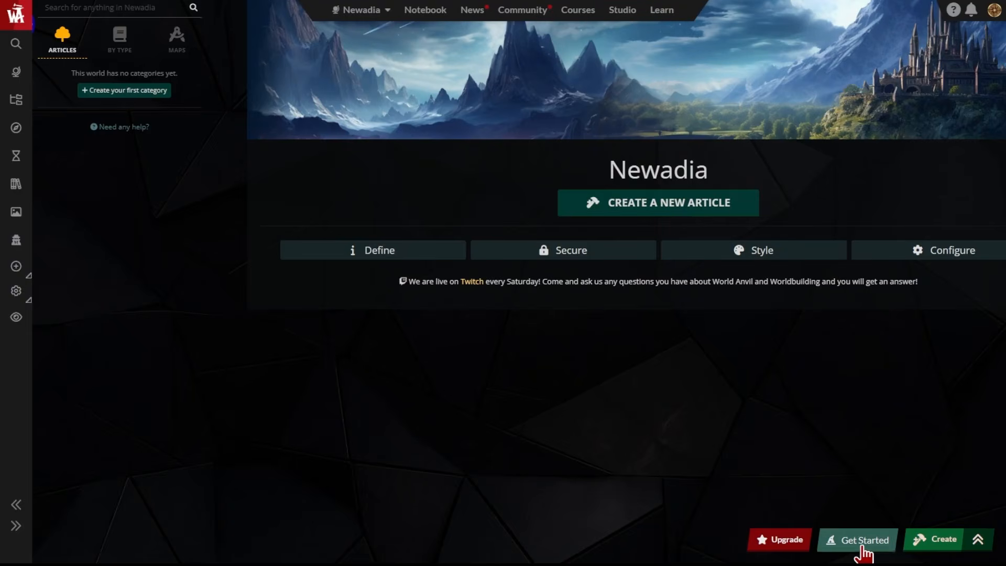
click(861, 547)
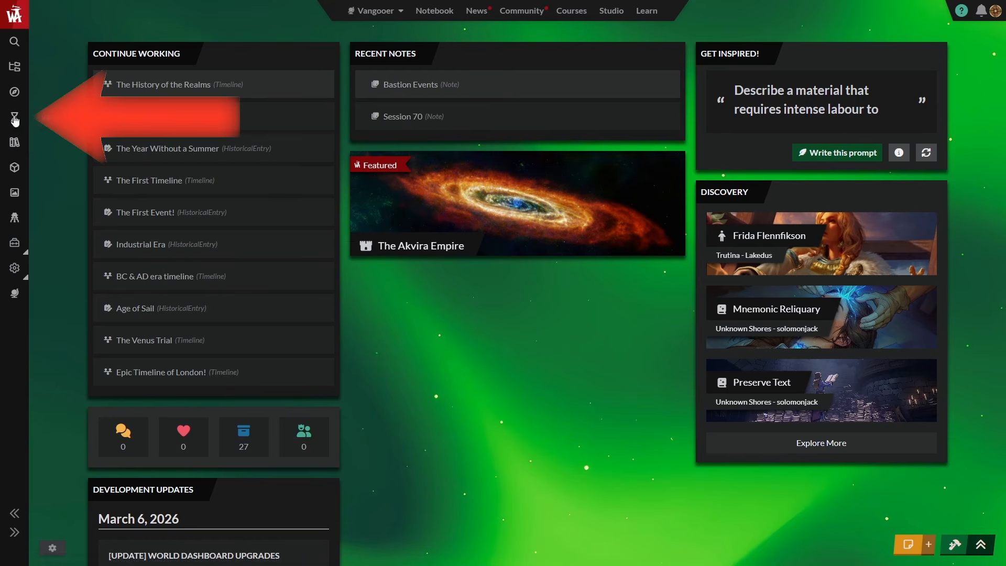
Create a new timeline titled "The First Timeline" in the Vangooer world.
click(15, 119)
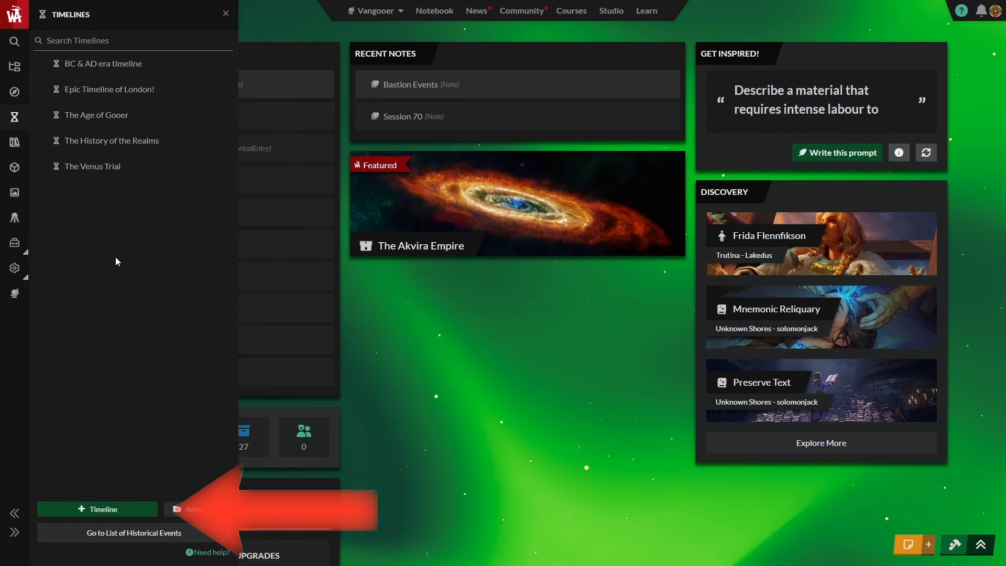
click(115, 509)
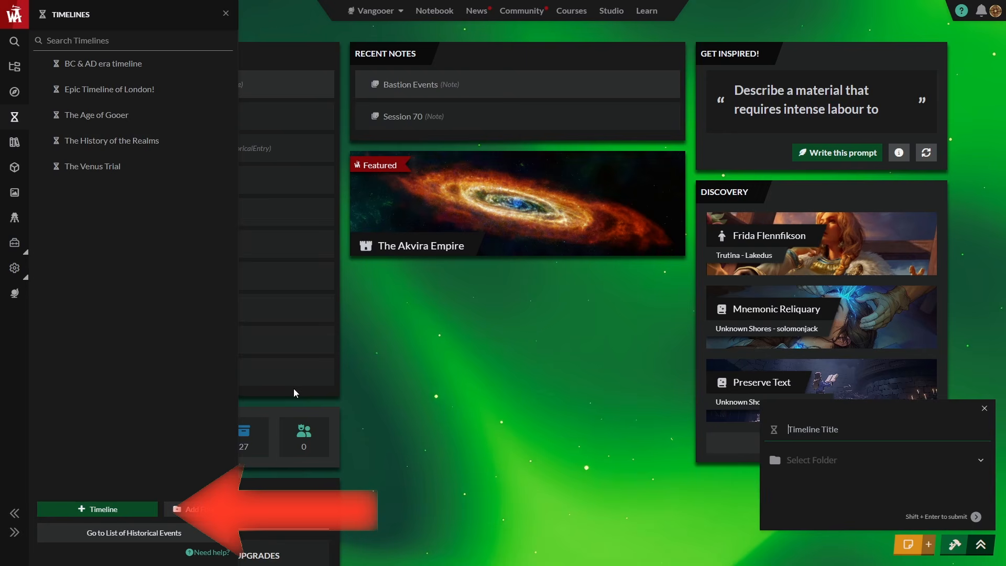
text(The First Timeline)
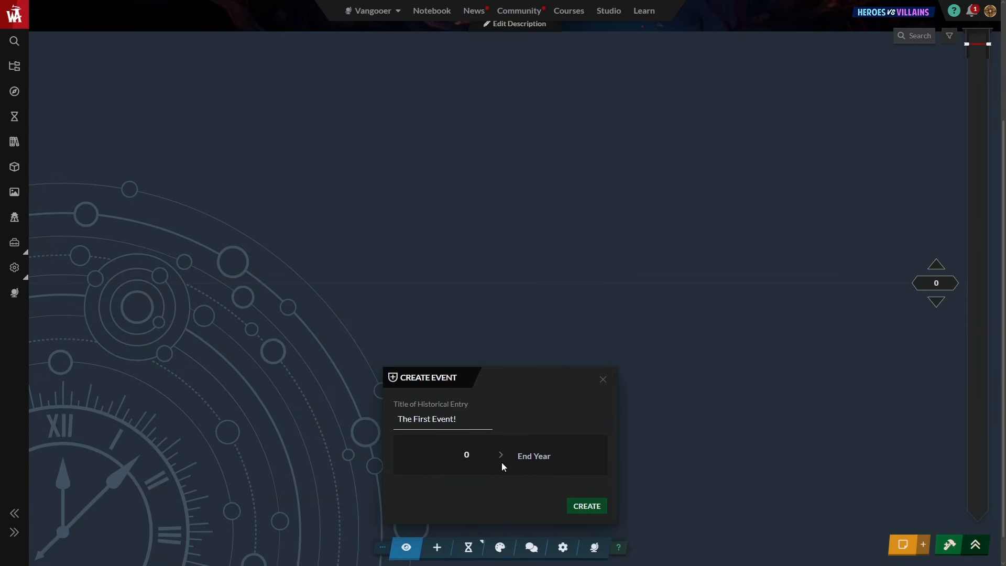
Create the historical event "The First Event!" running from year 561 to 580.
key(Tab)
text(561)
key(Tab)
text(580)
click(599, 508)
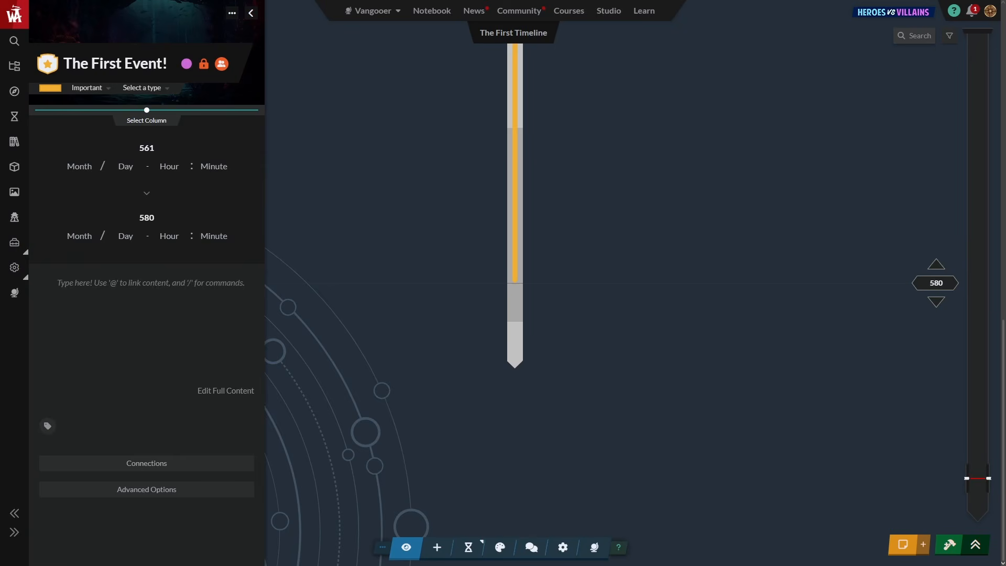
Start a new era titled "The Worldbuilding Era" on The First Timeline.
text(The Worldbuilding Er)
text(a)
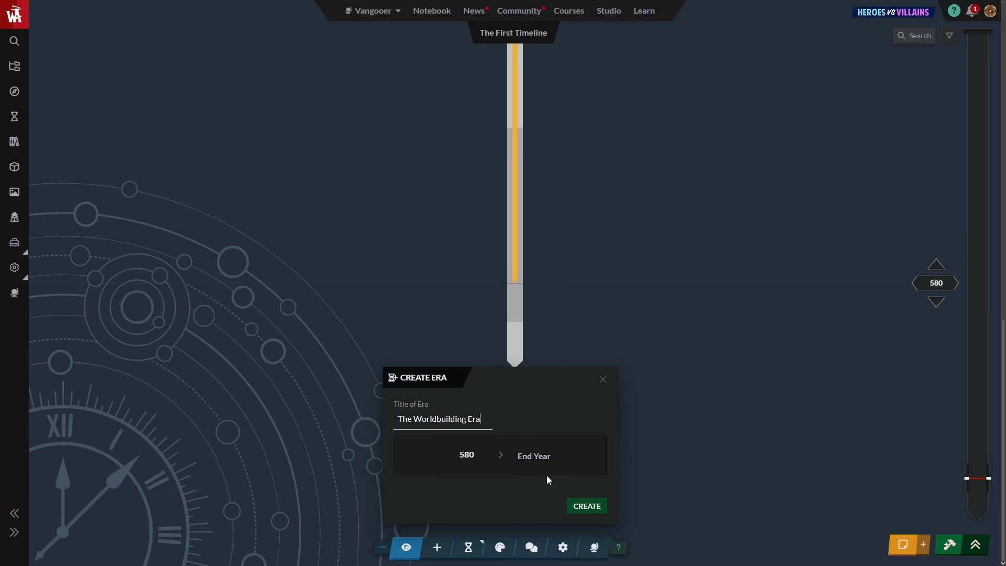